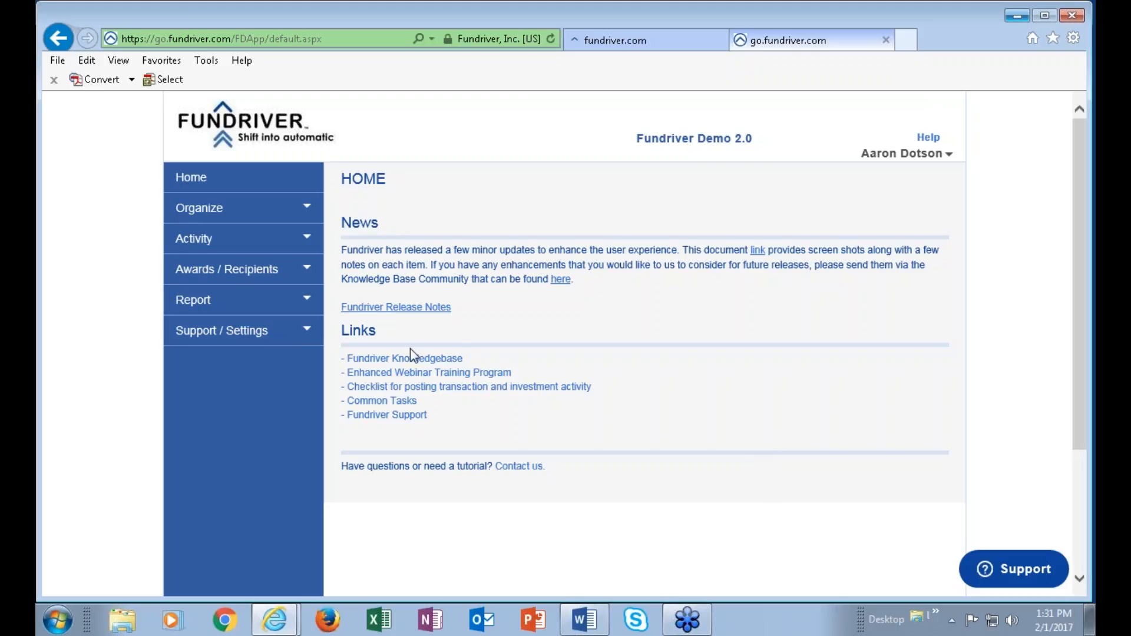
- Open the Department Users settings and load the existing department user's record
left_click(221, 333)
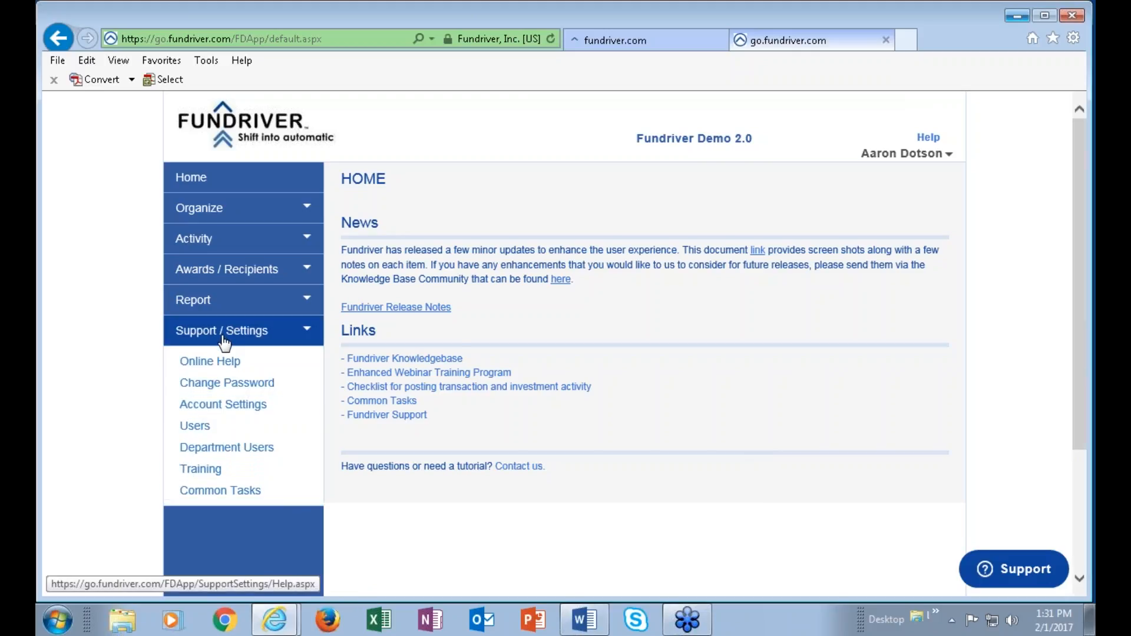
left_click(221, 452)
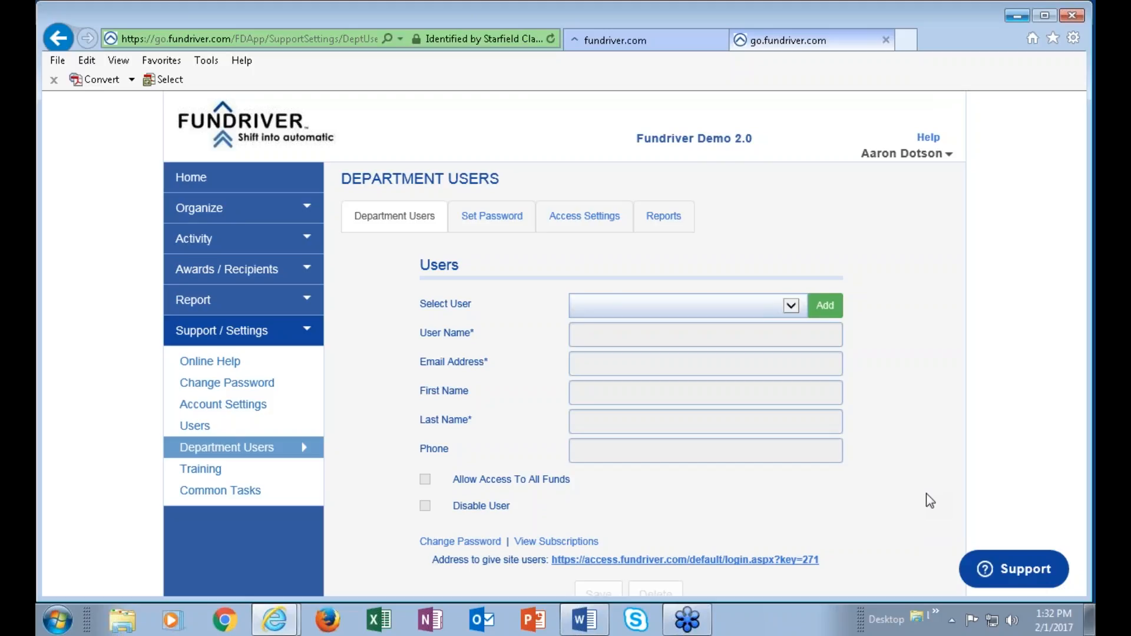
left_click(791, 306)
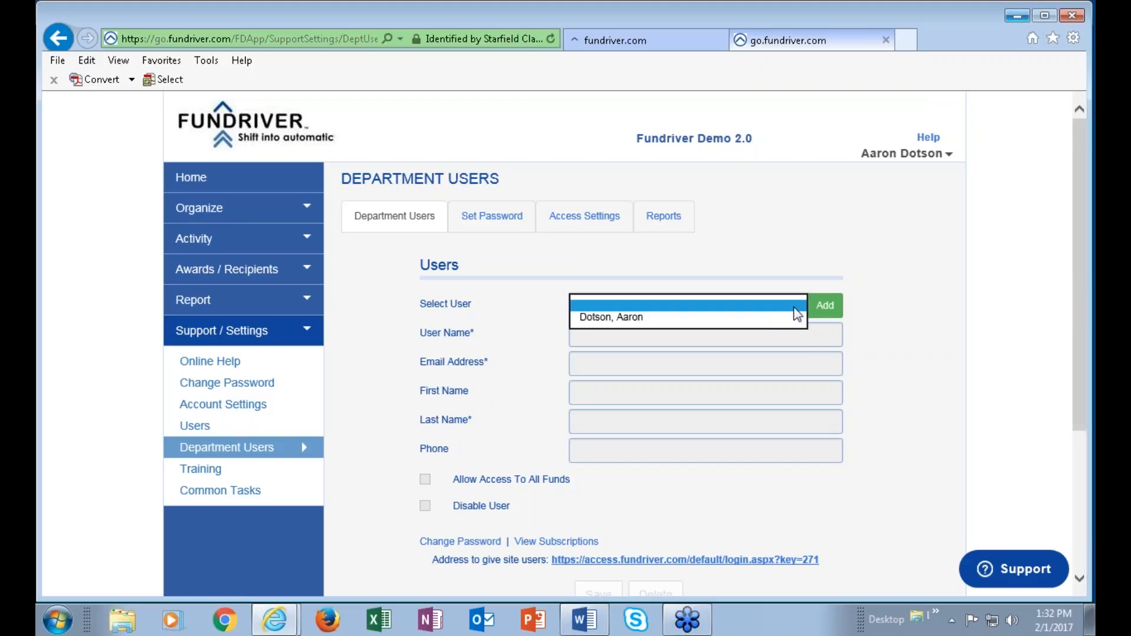
left_click(697, 317)
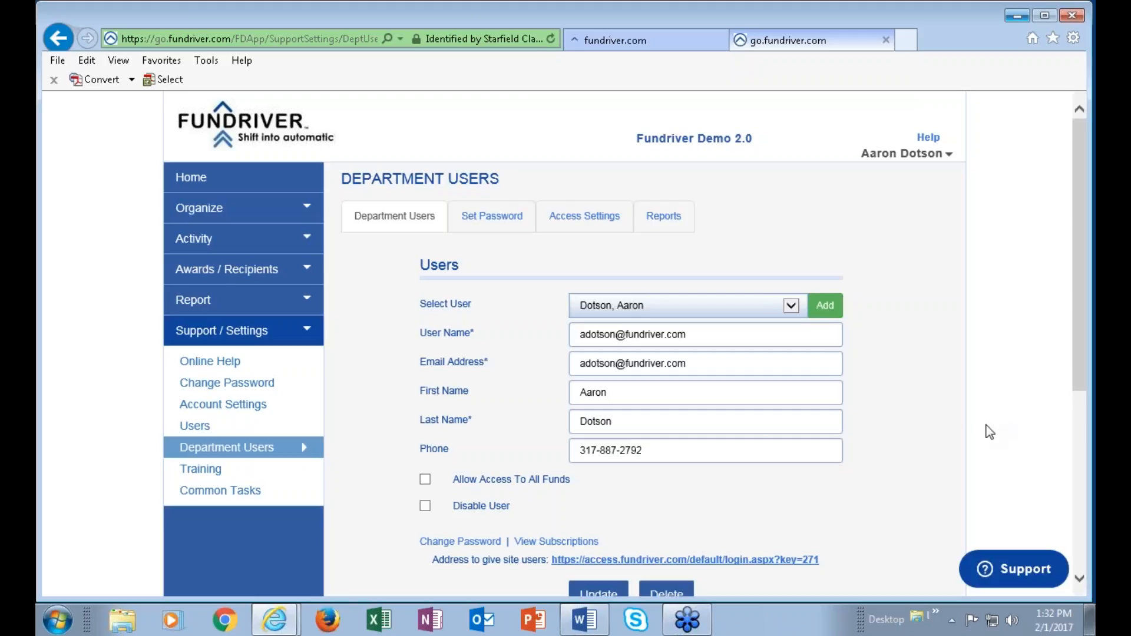
- Examine the user's details and the Department and Additional Funds assignment options
scroll(959, 405, "down", 1)
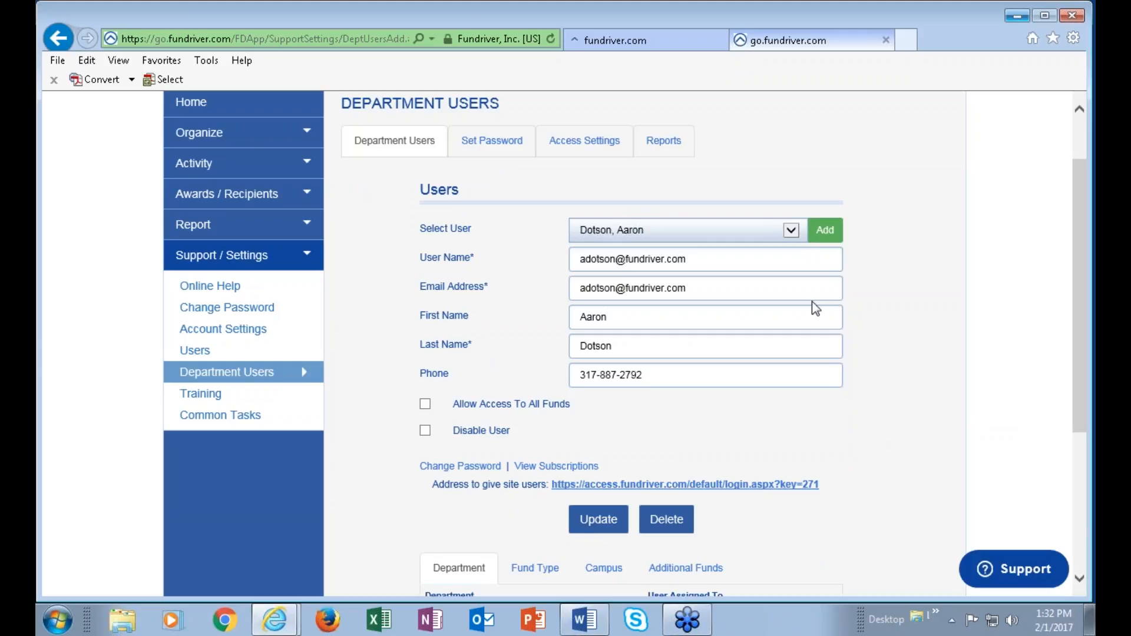
scroll(940, 425, "down", 3)
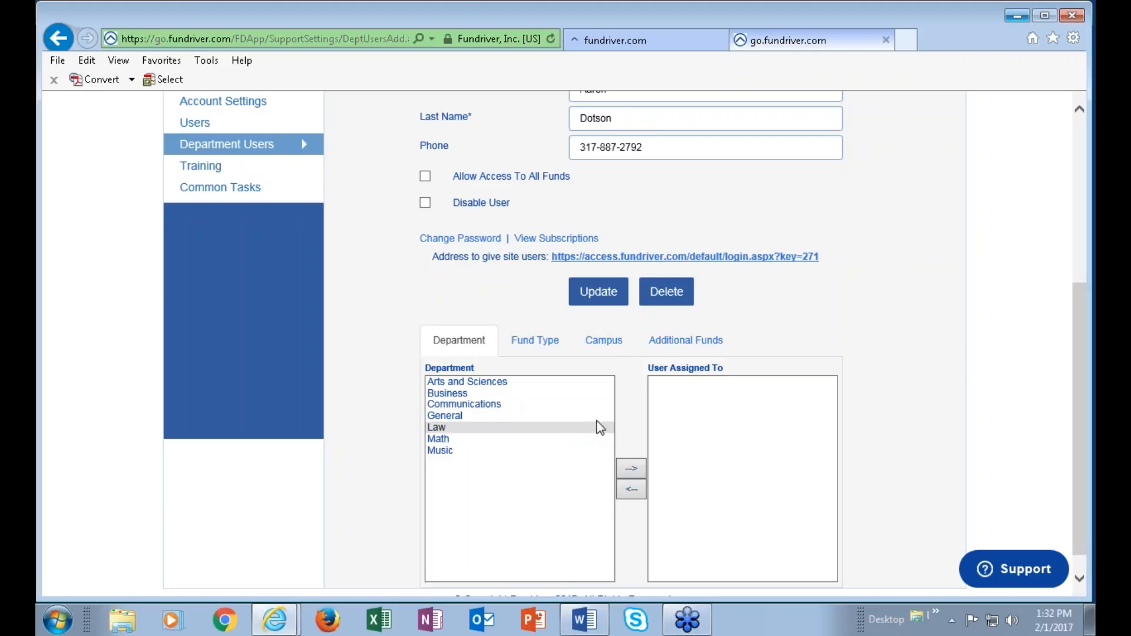
left_click(665, 342)
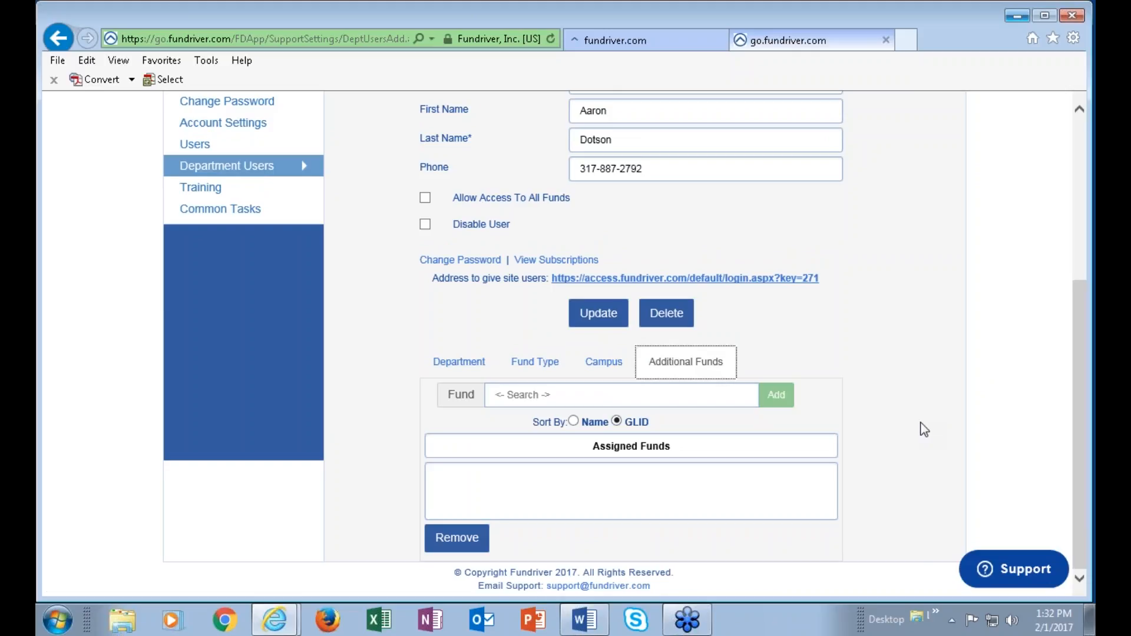
left_click(465, 365)
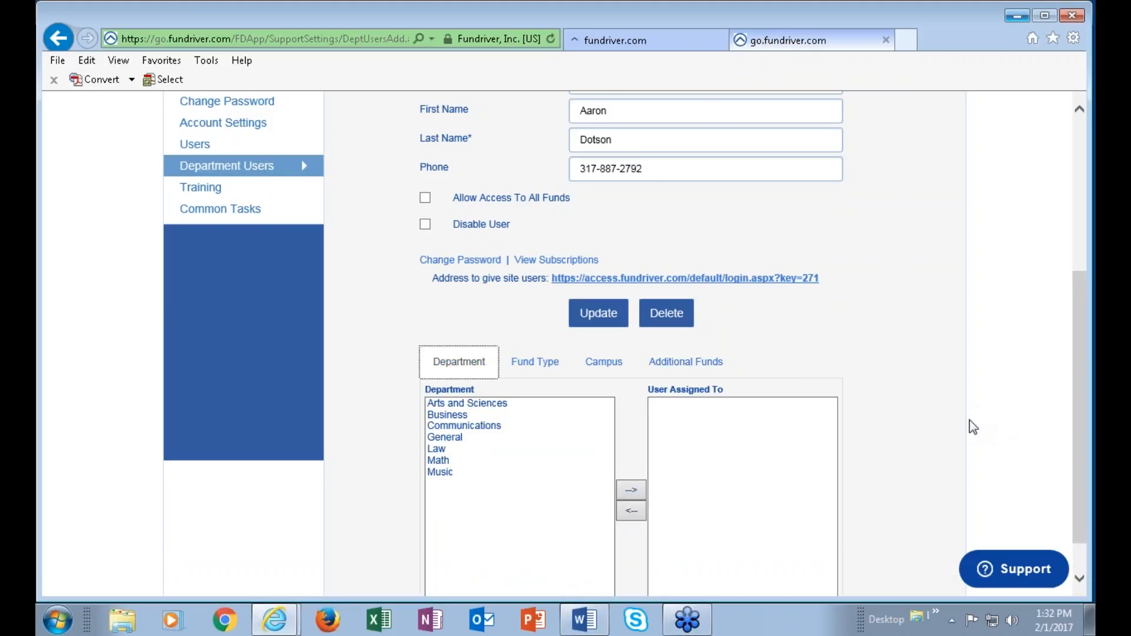
scroll(982, 419, "up", 2)
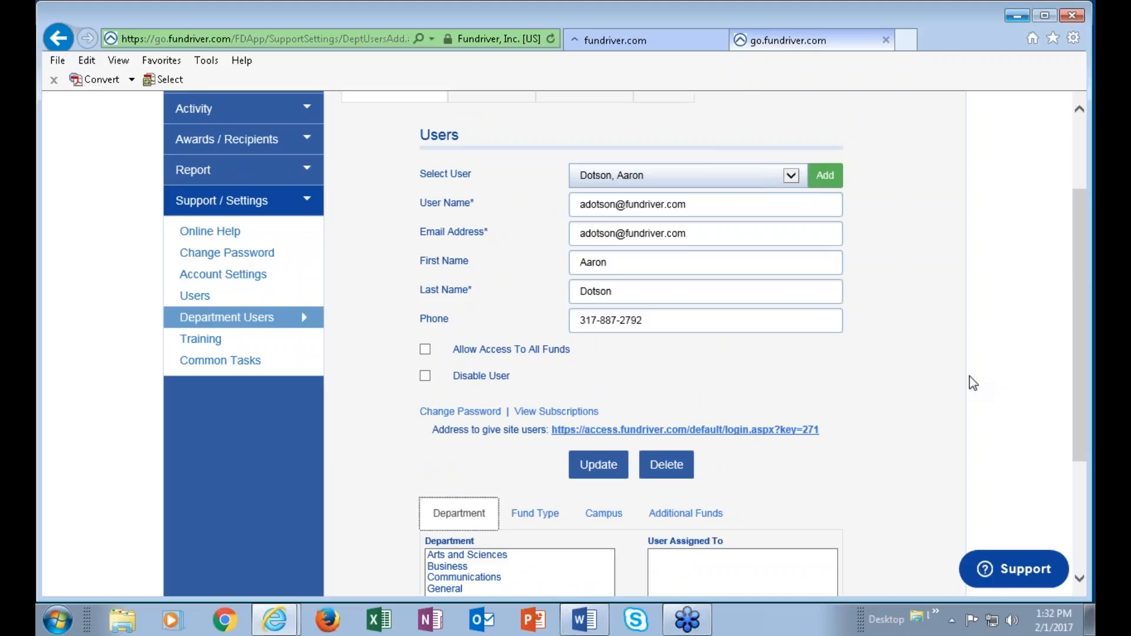
scroll(972, 407, "down", 3)
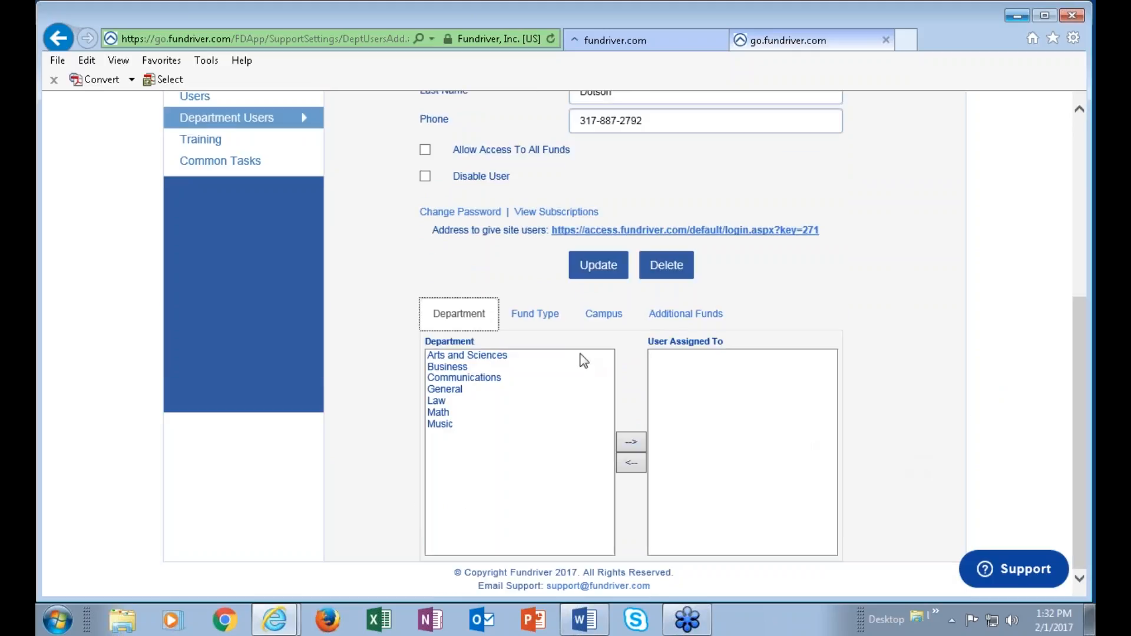
- Assign the Arts and Sciences department to the user and save the updated user record
left_click(479, 356)
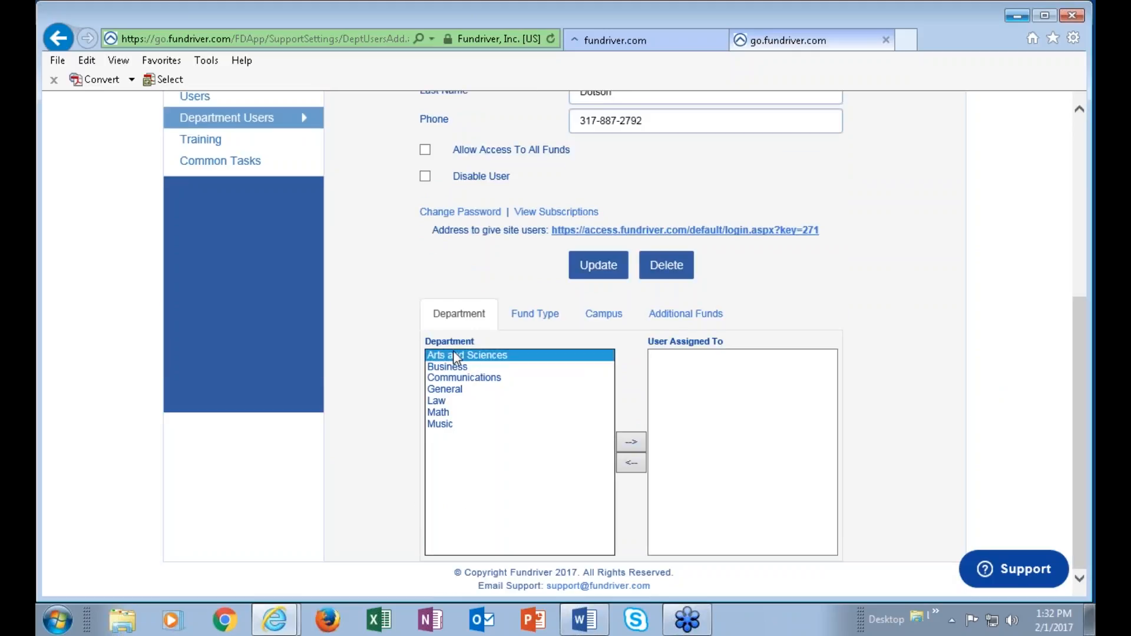
left_click(631, 442)
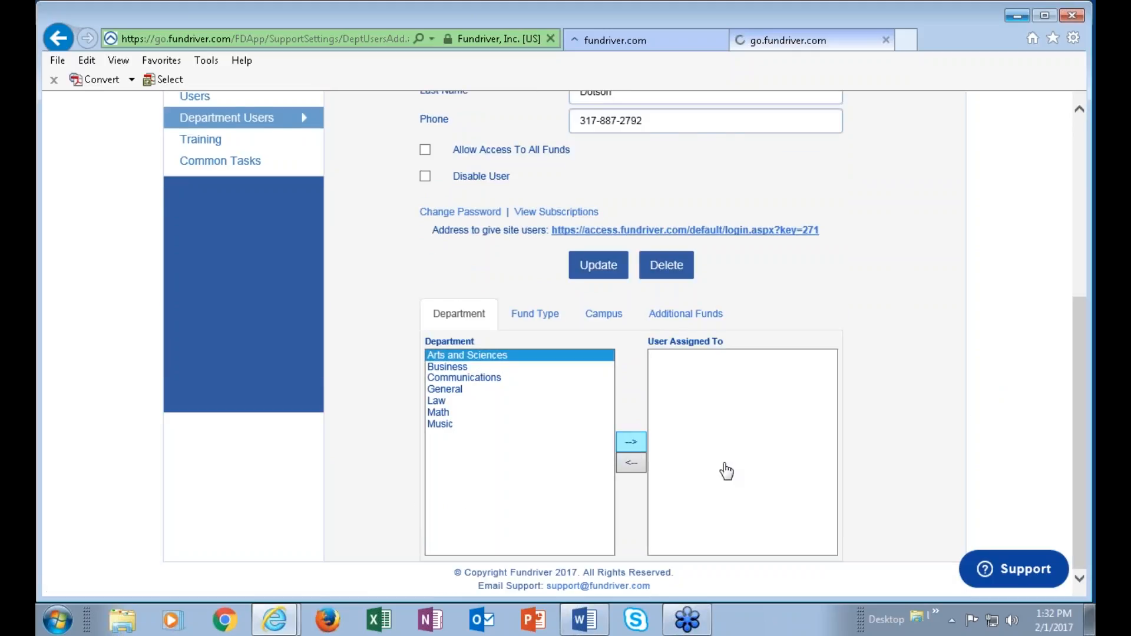
scroll(1002, 487, "down", 3)
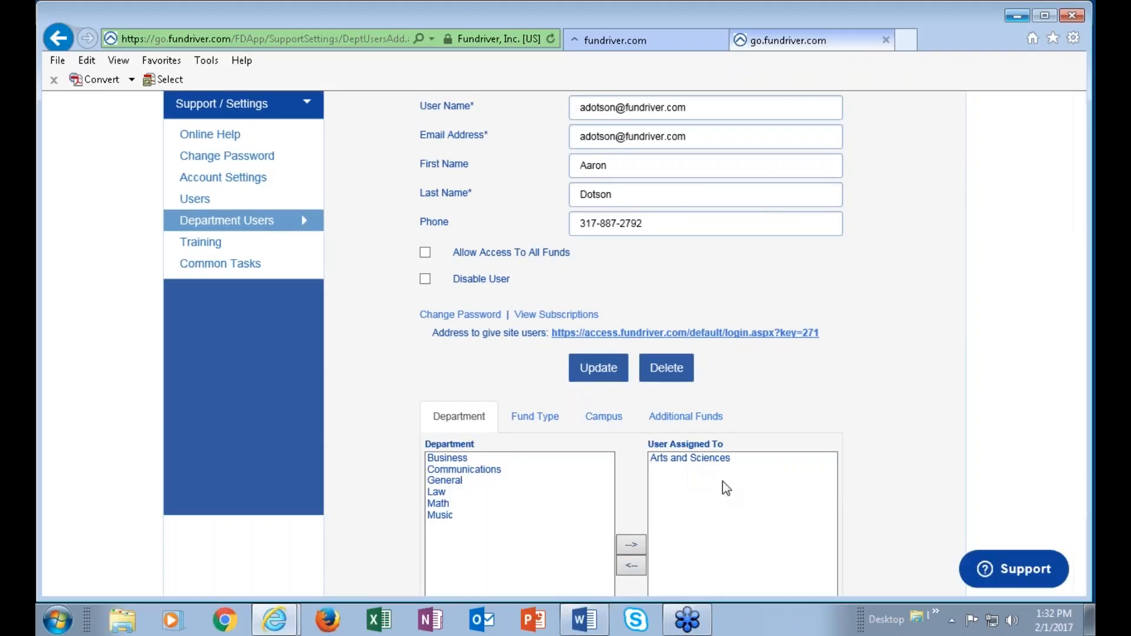
scroll(930, 456, "up", 1)
scroll(931, 459, "up", 1)
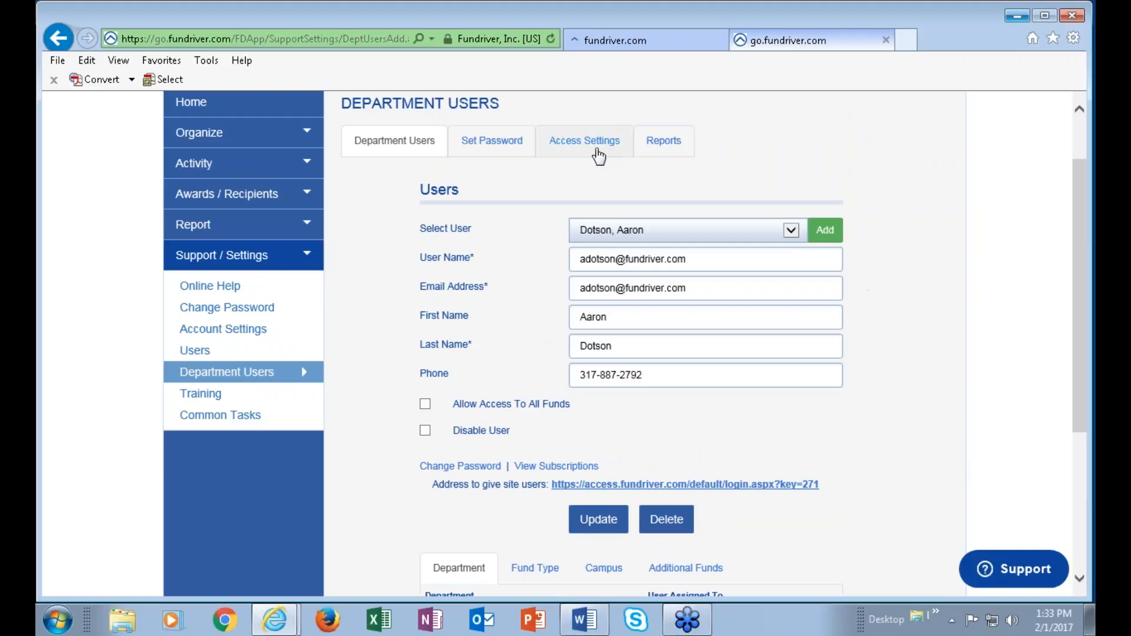
left_click(614, 523)
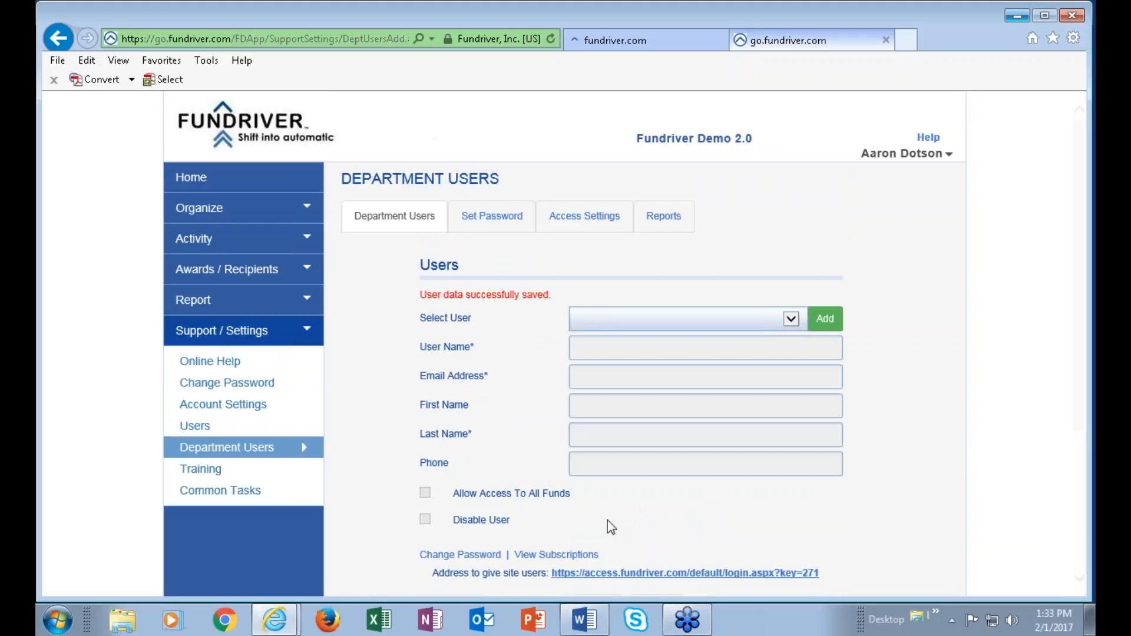
- Review the department access settings for passwords, contact and login messages, report subscriptions and document visibility
left_click(581, 224)
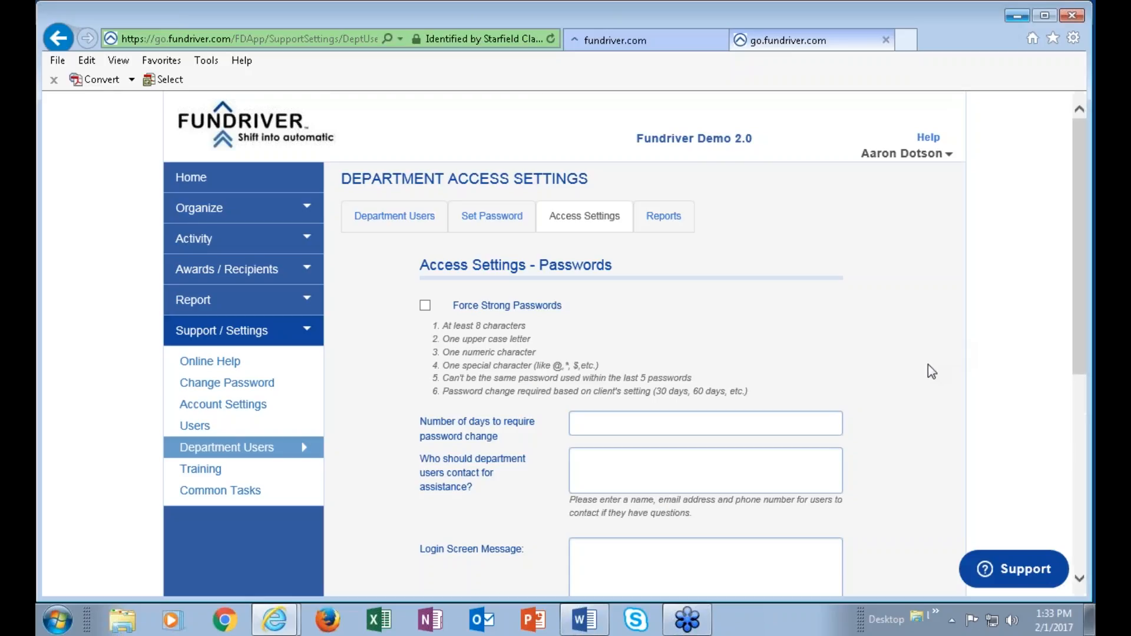
scroll(884, 371, "down", 2)
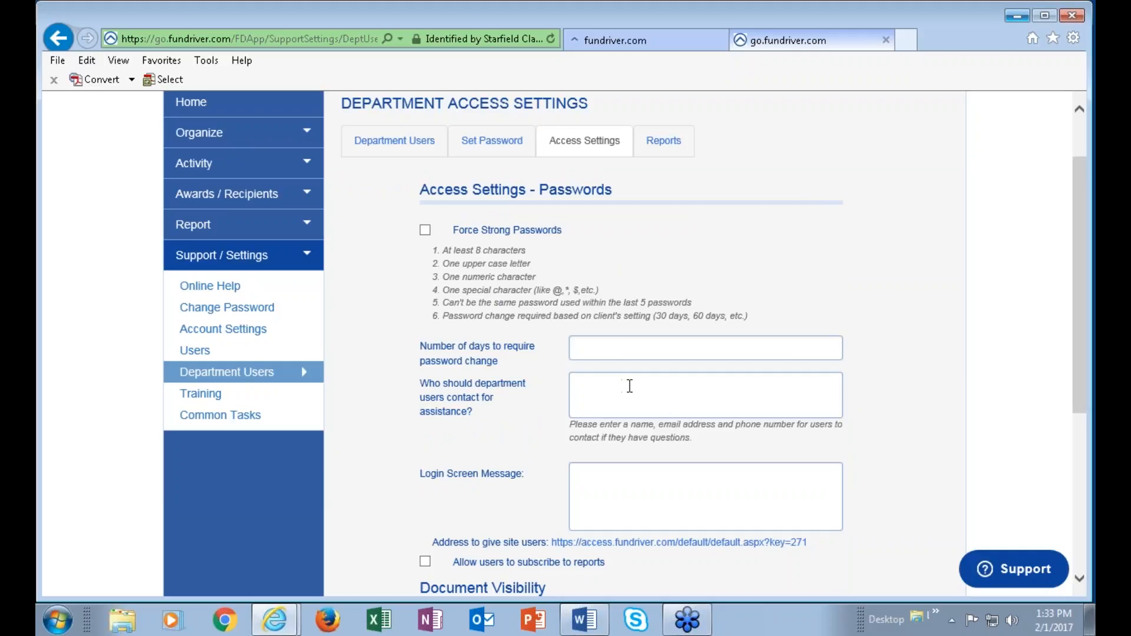
scroll(946, 449, "down", 1)
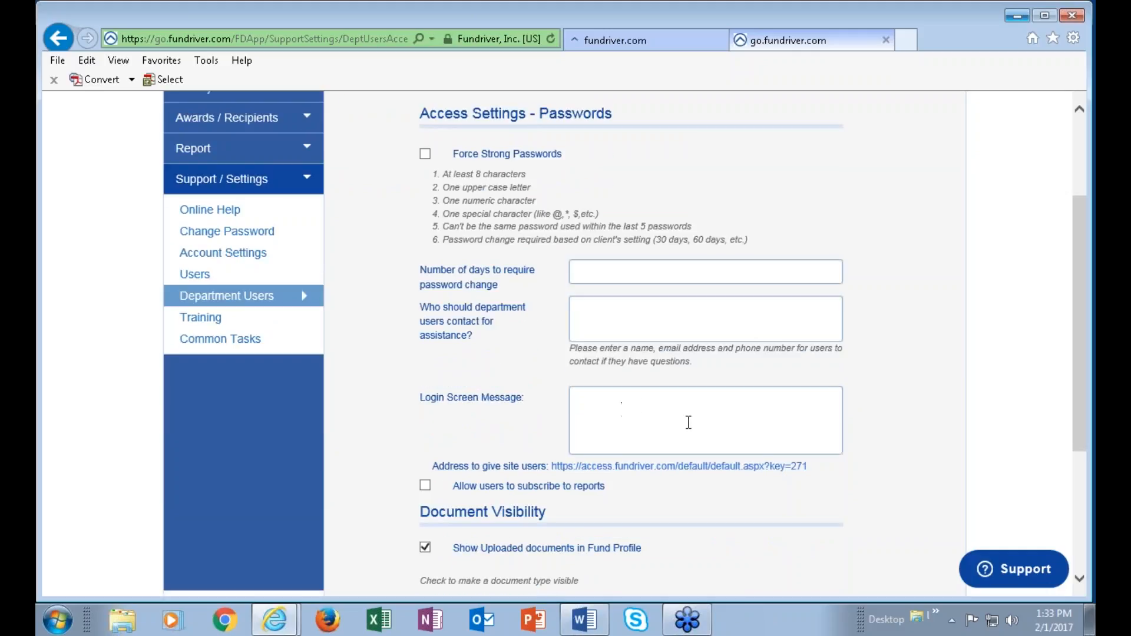
scroll(992, 472, "down", 2)
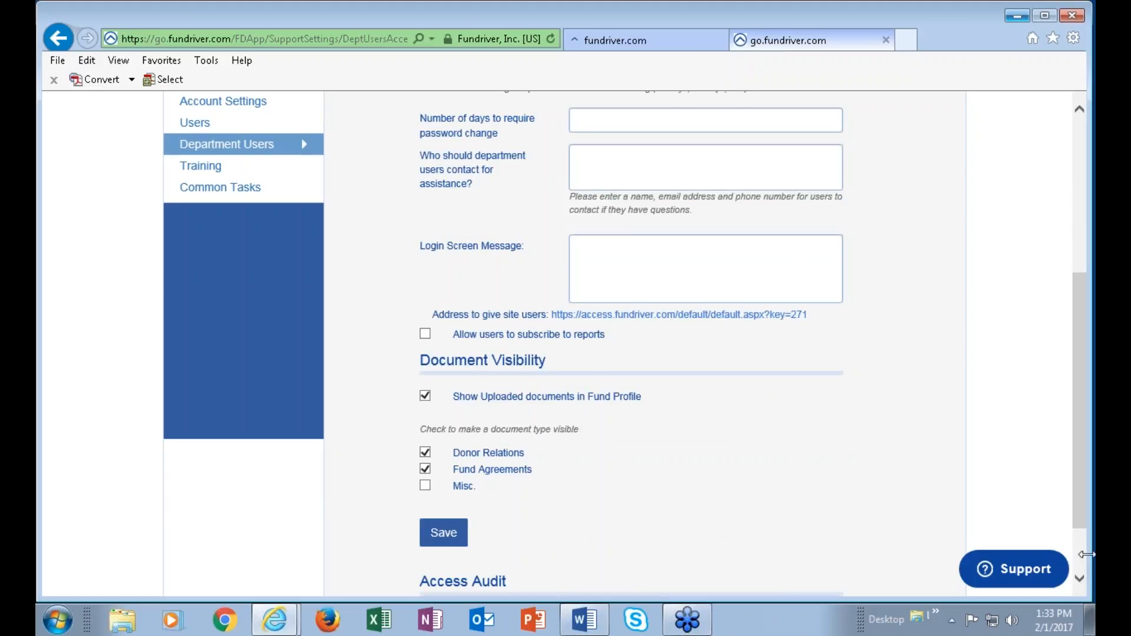
scroll(1006, 446, "up", 4)
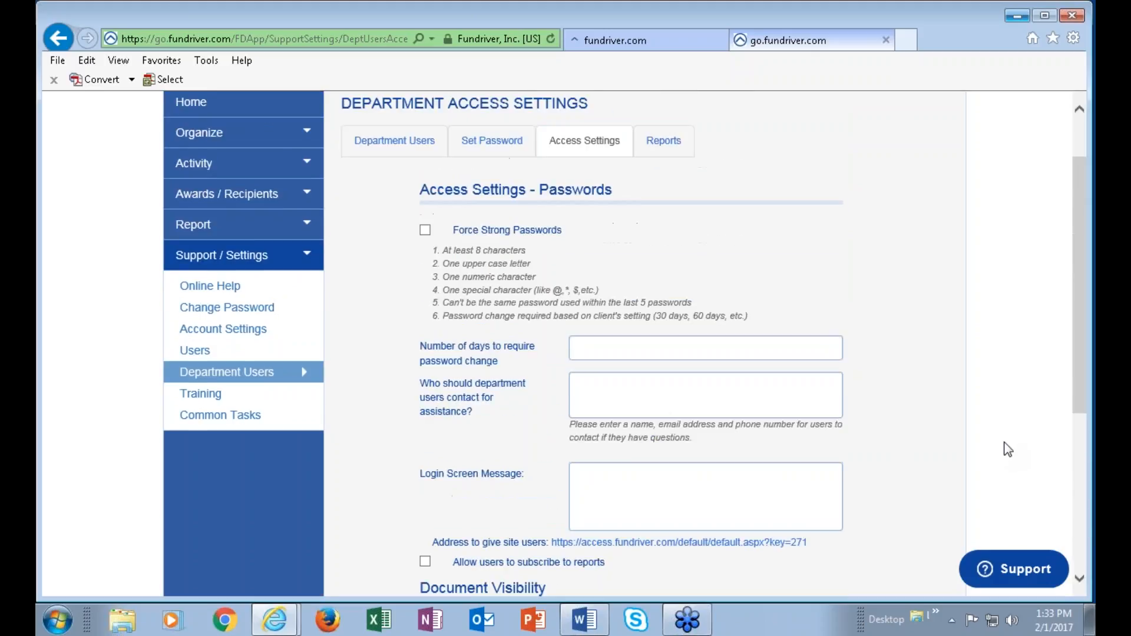
scroll(1006, 447, "up", 2)
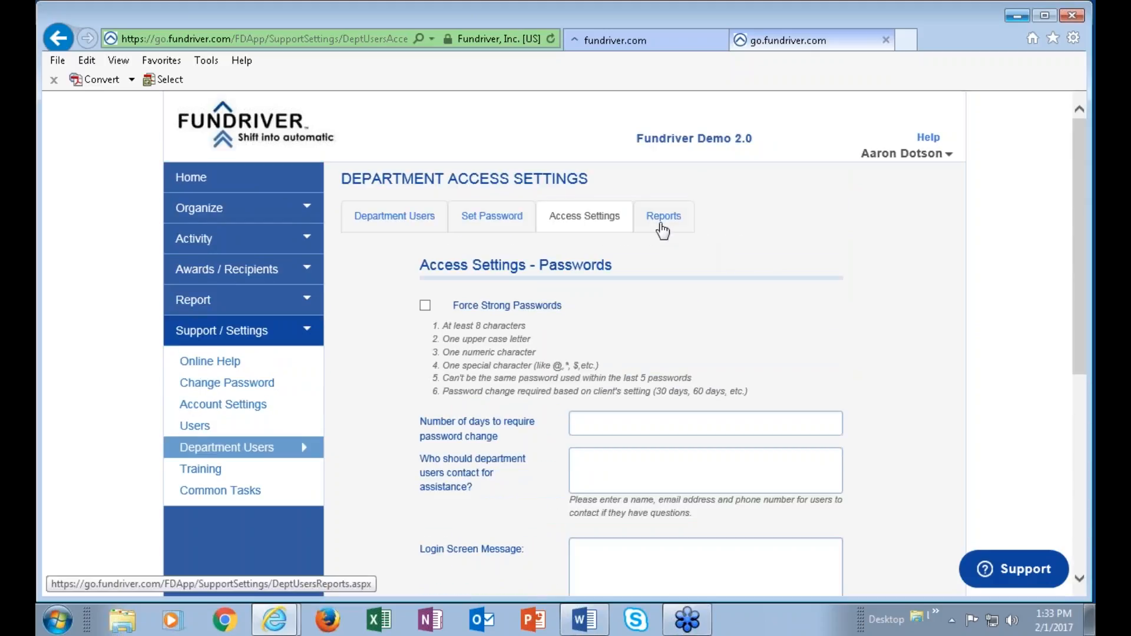
- Enable Stewardship - Donor Report and Summary - Investment Pool Transaction Summary Report in the reports displayed to department users
left_click(663, 226)
scroll(965, 396, "down", 3)
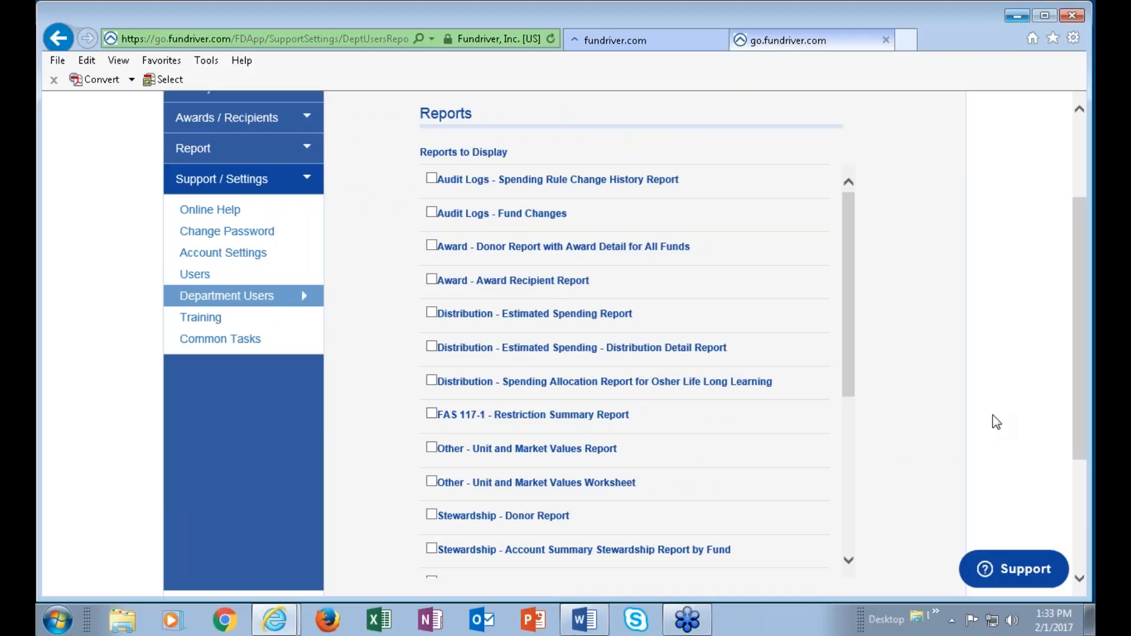
left_click(431, 515)
left_click_drag(860, 318, 862, 431)
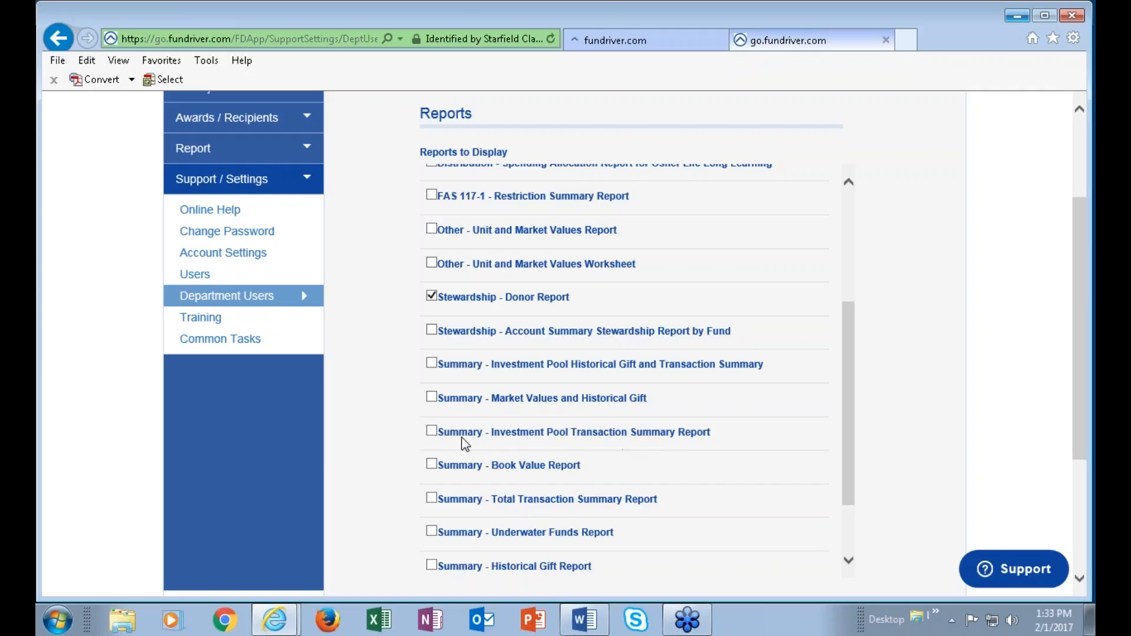
left_click(432, 430)
left_click_drag(1080, 295, 1082, 413)
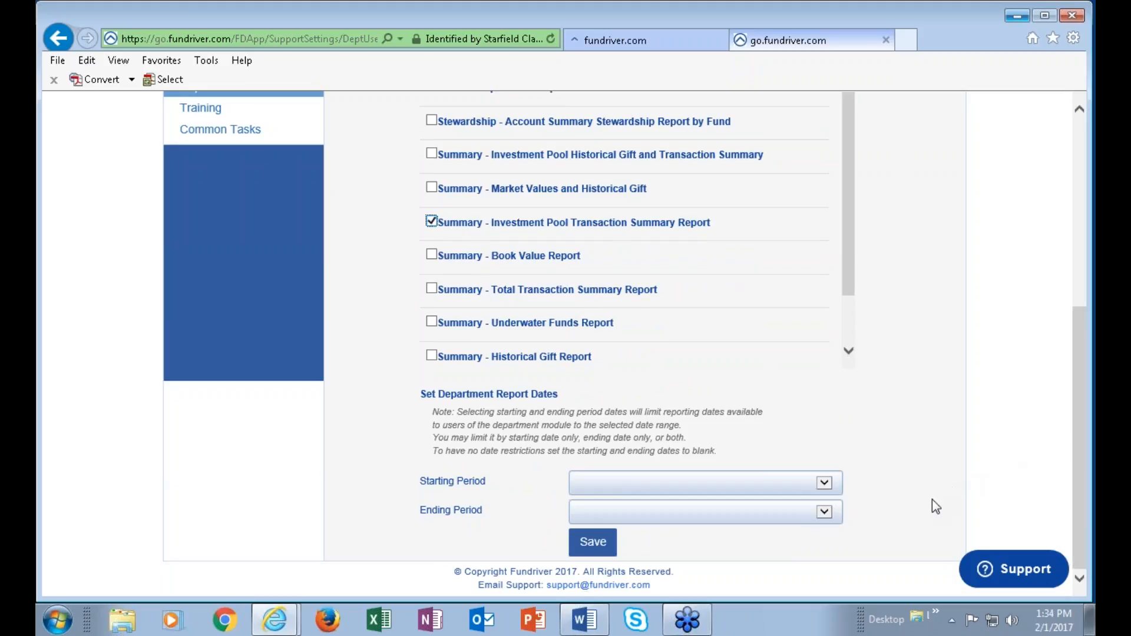
- Leave the starting and ending report periods blank and save the department report settings
left_click(829, 487)
left_click(910, 474)
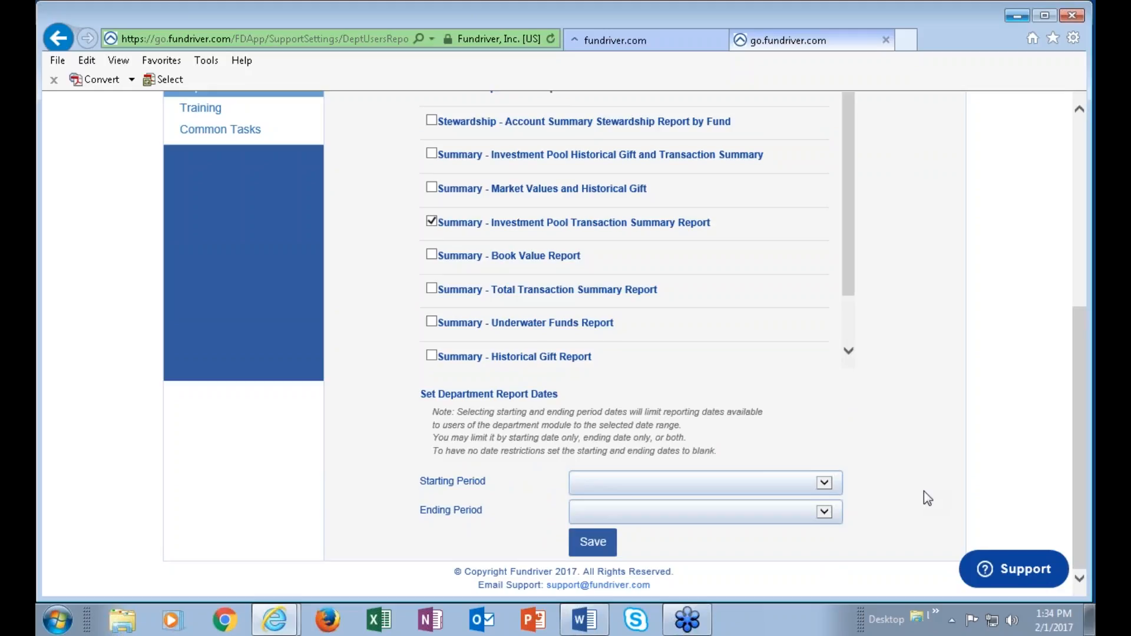
left_click(593, 542)
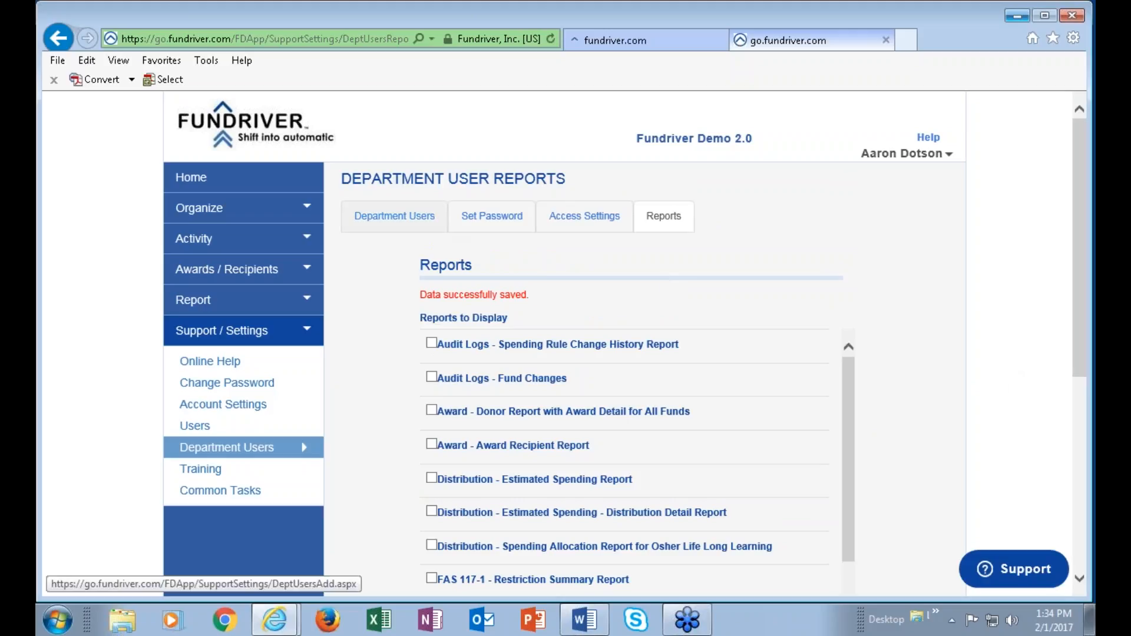
- Open the site address given to department users and log in with the department user's username and password
left_click(407, 217)
scroll(980, 333, "down", 1)
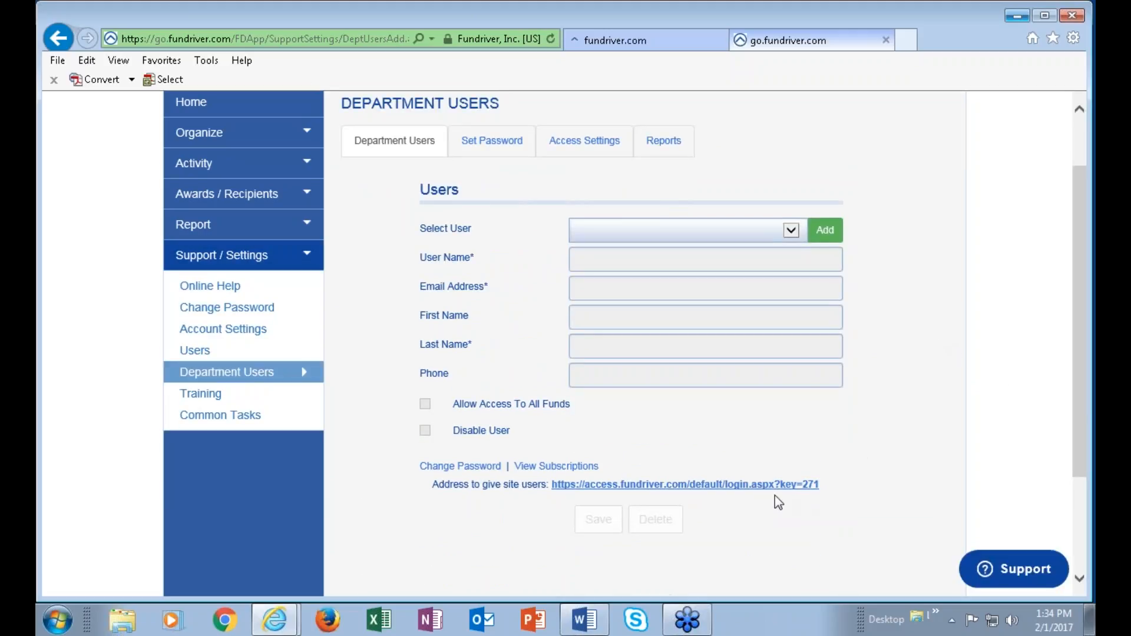
left_click(753, 489)
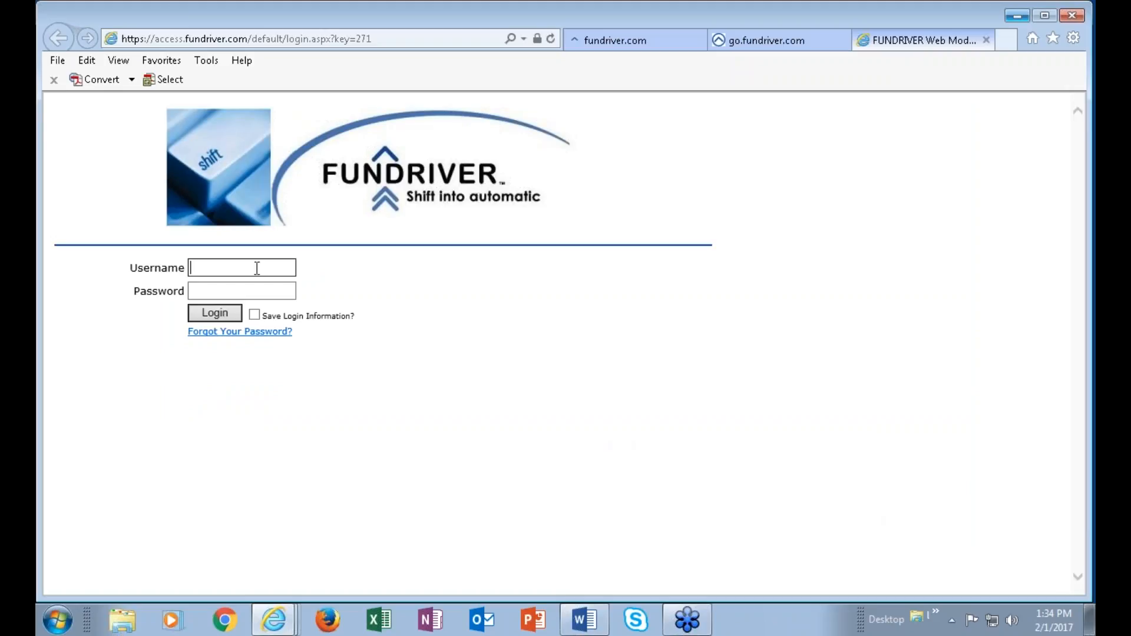
left_click(257, 267)
key("Return")
left_click(220, 320)
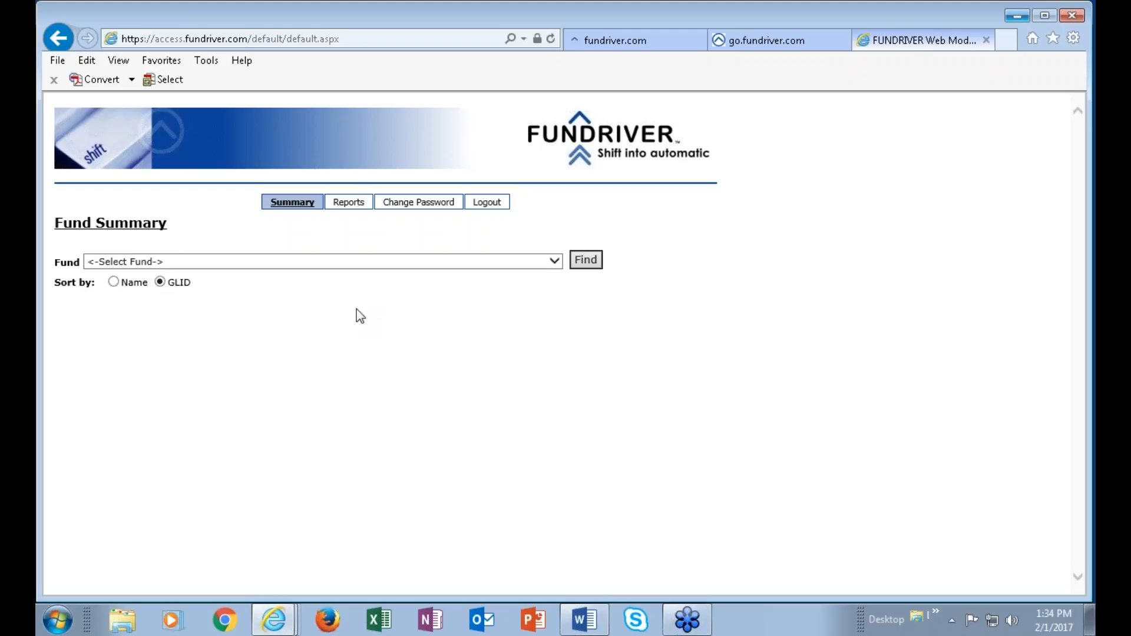
- Display the fund summary for 600009 - Ballet Fund and review its general information, current values and documents
left_click(557, 262)
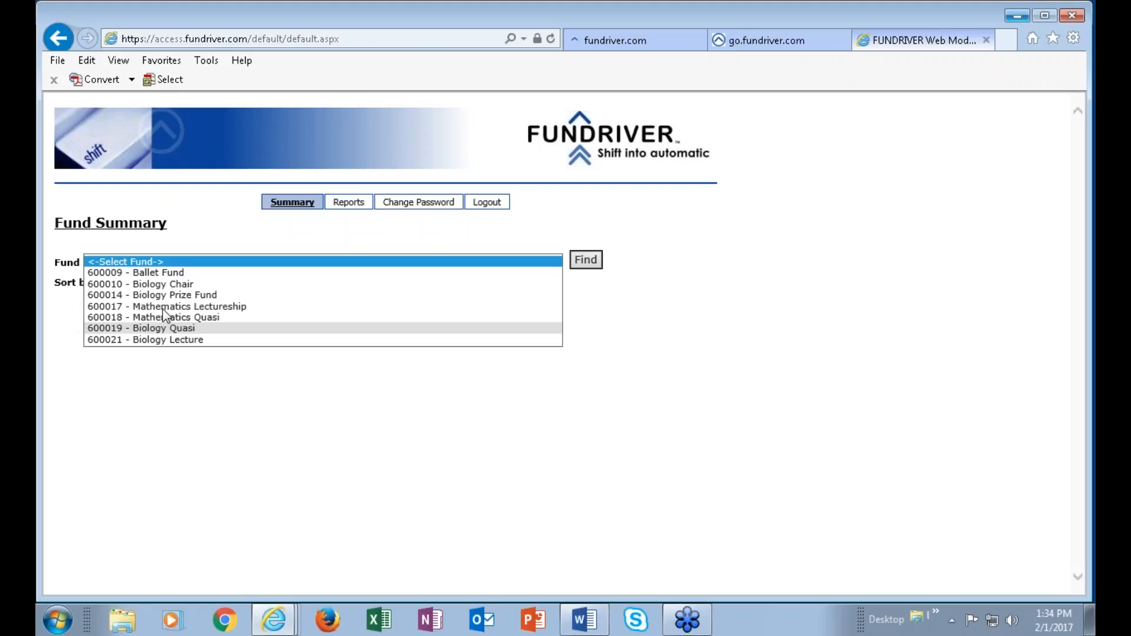
left_click(163, 273)
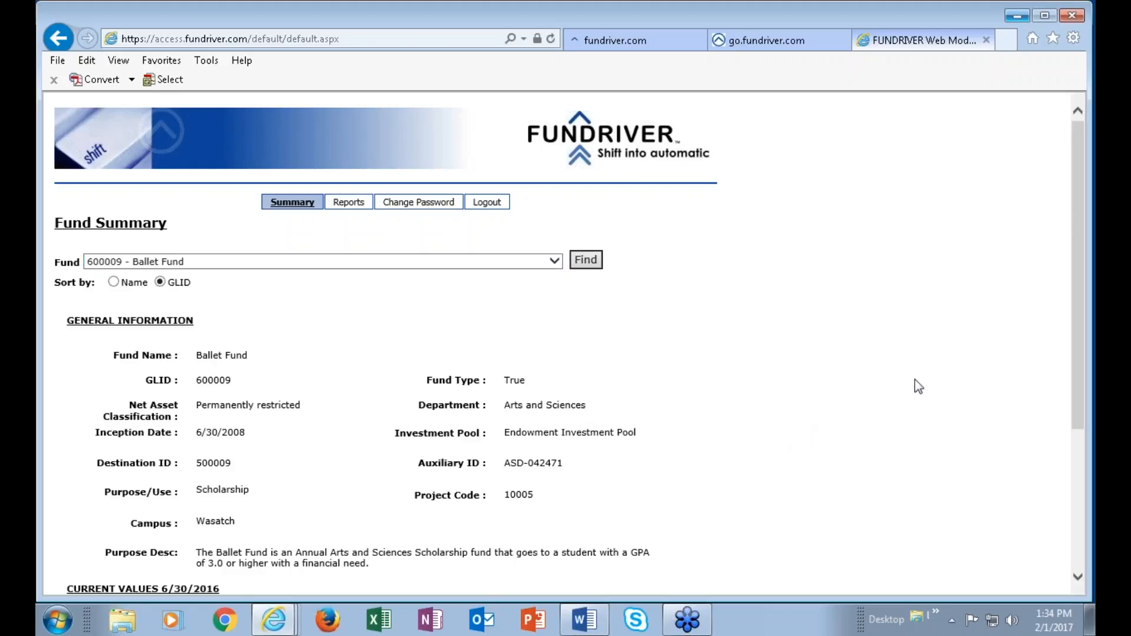
scroll(881, 373, "down", 3)
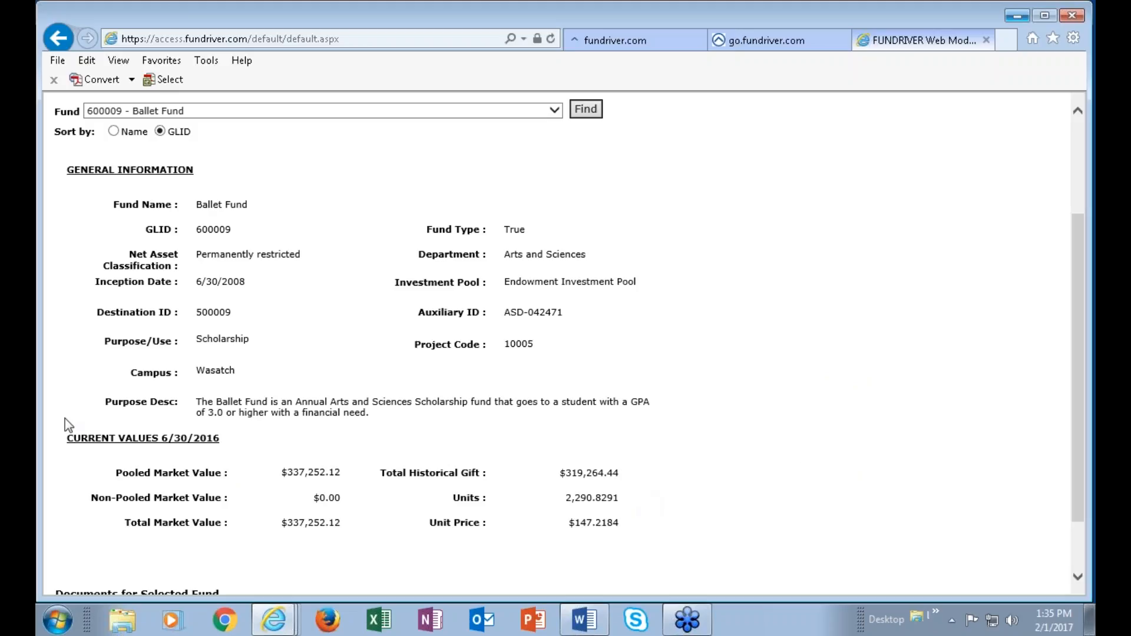
scroll(950, 404, "down", 1)
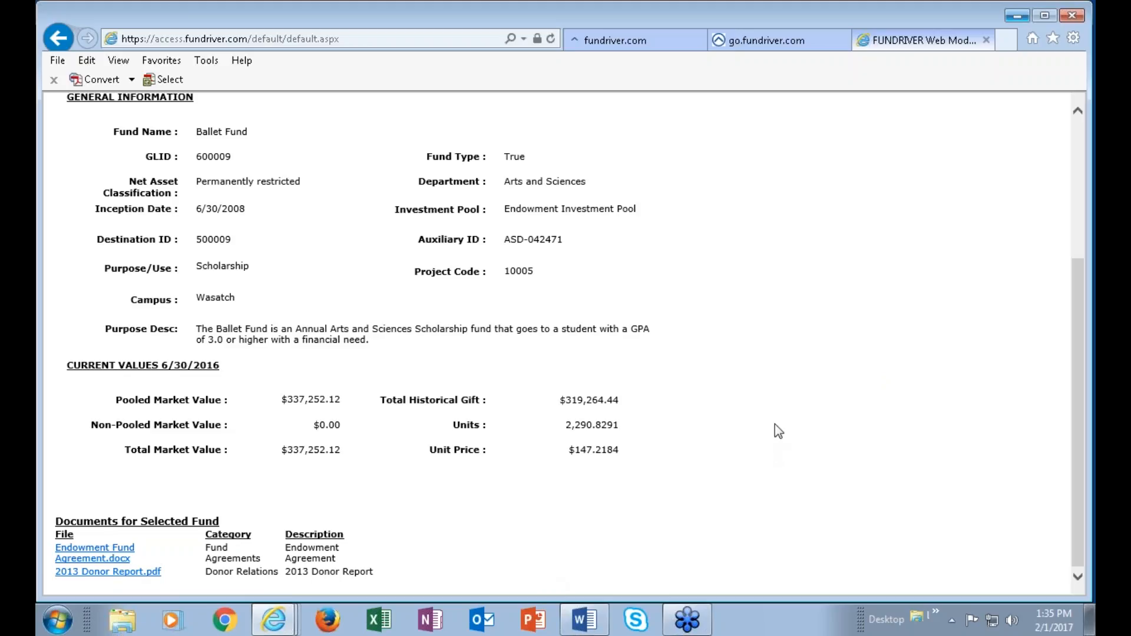
scroll(777, 430, "up", 3)
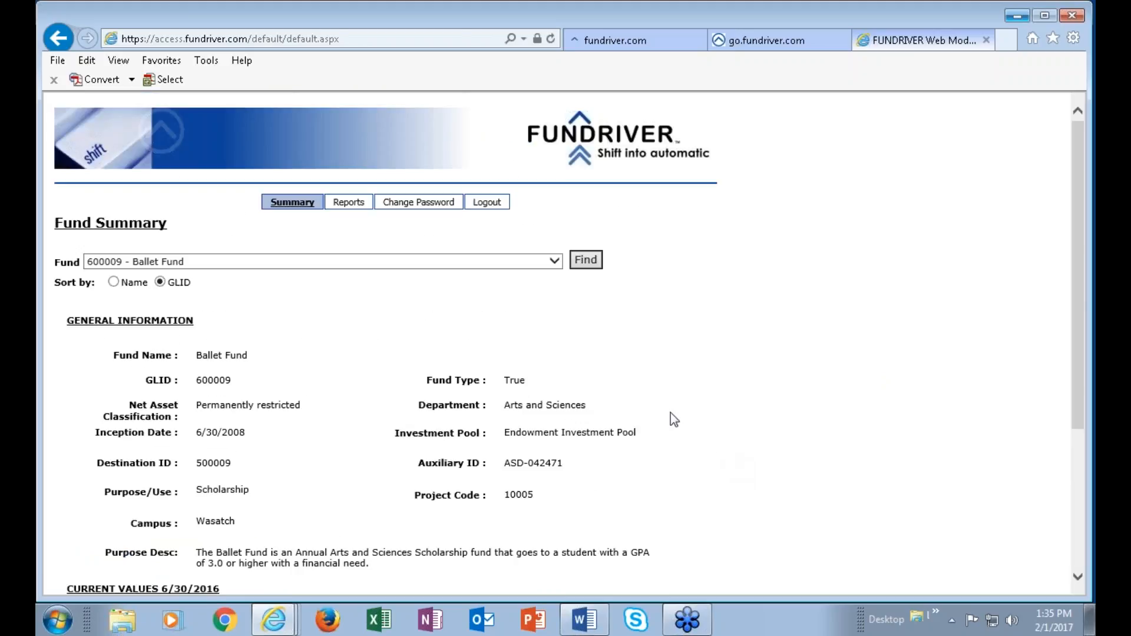
- Open the department user's reports and expand the Stewardship and Summary categories to list the available reports
left_click(351, 205)
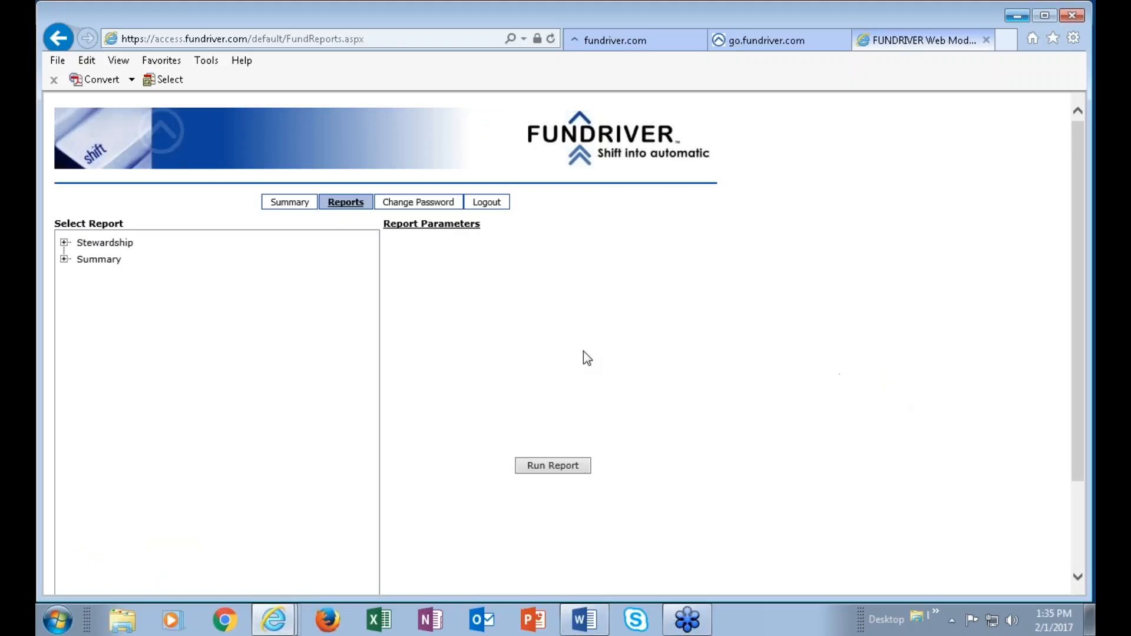
left_click(100, 260)
left_click(119, 243)
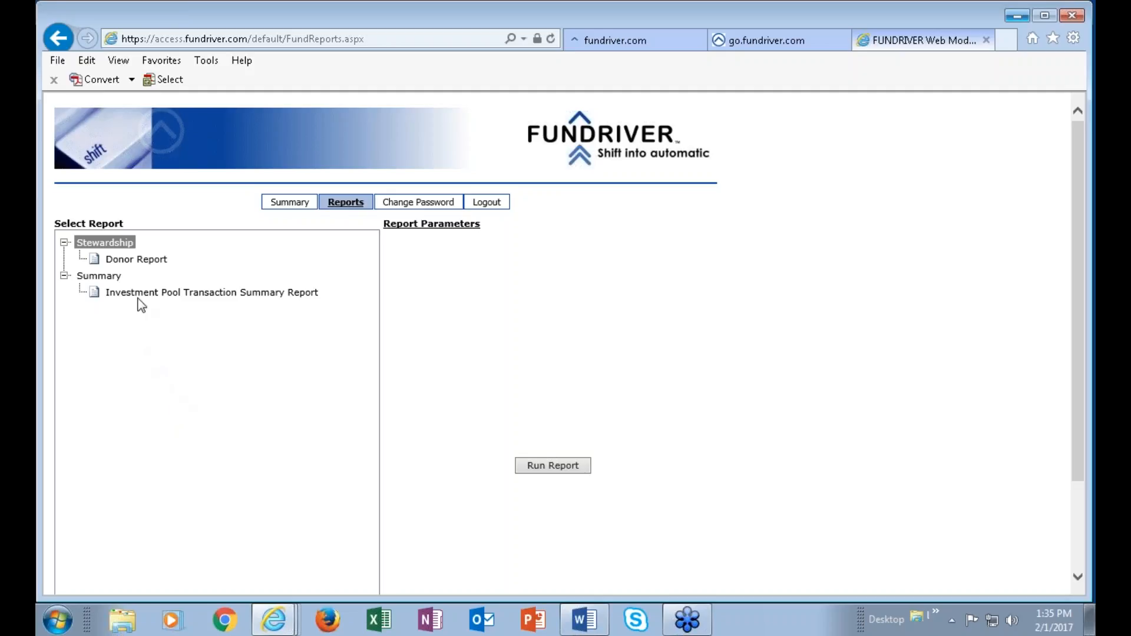
- Run the Donor Report for fund 600009 - Ballet Fund with start date 12/31/2015 and end date 7/31/2016
left_click(148, 263)
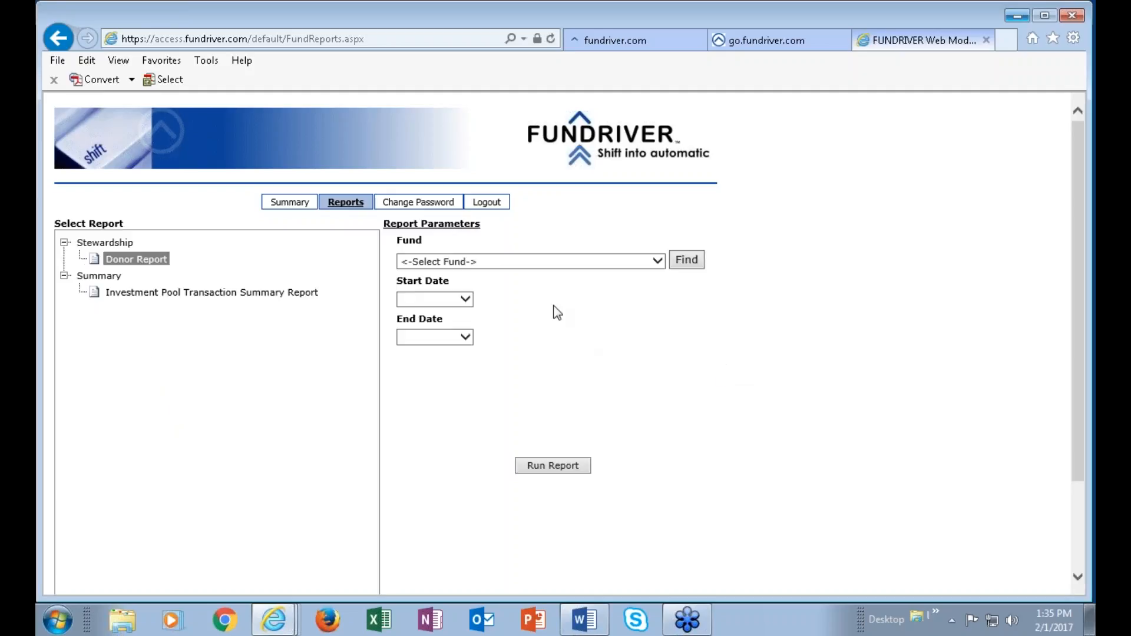
left_click(654, 261)
left_click(535, 272)
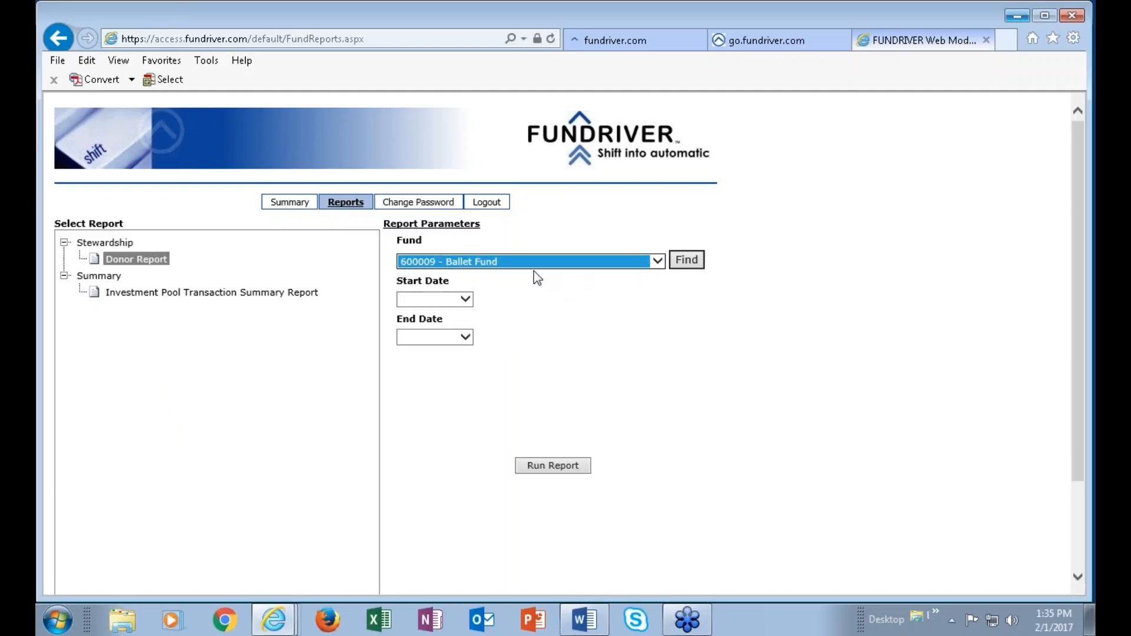
left_click(468, 297)
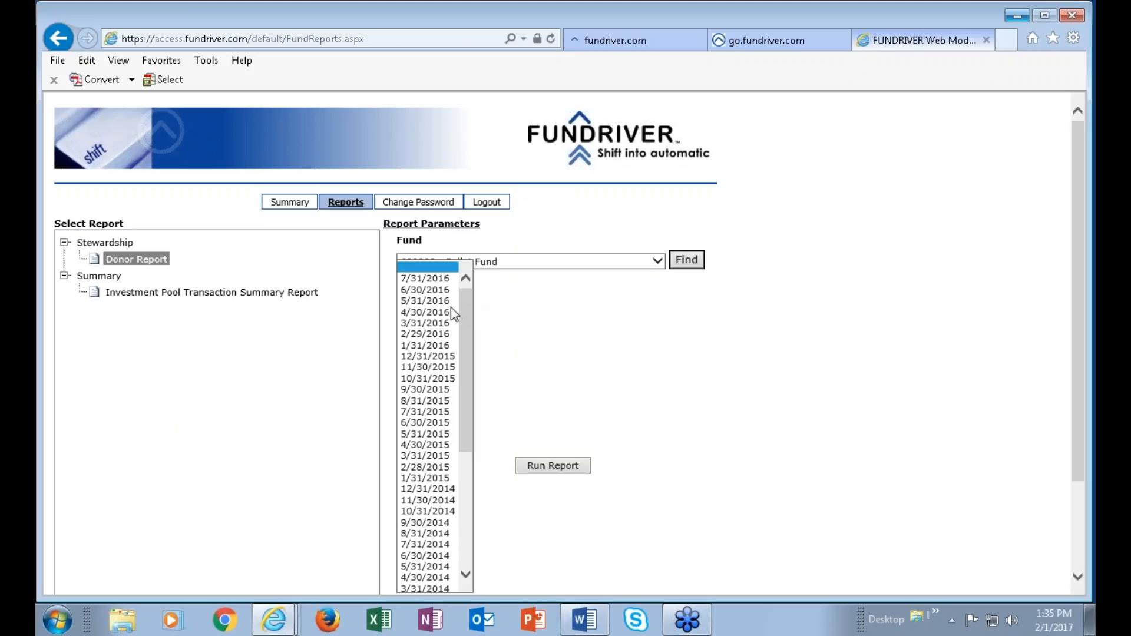
left_click(458, 357)
left_click(465, 340)
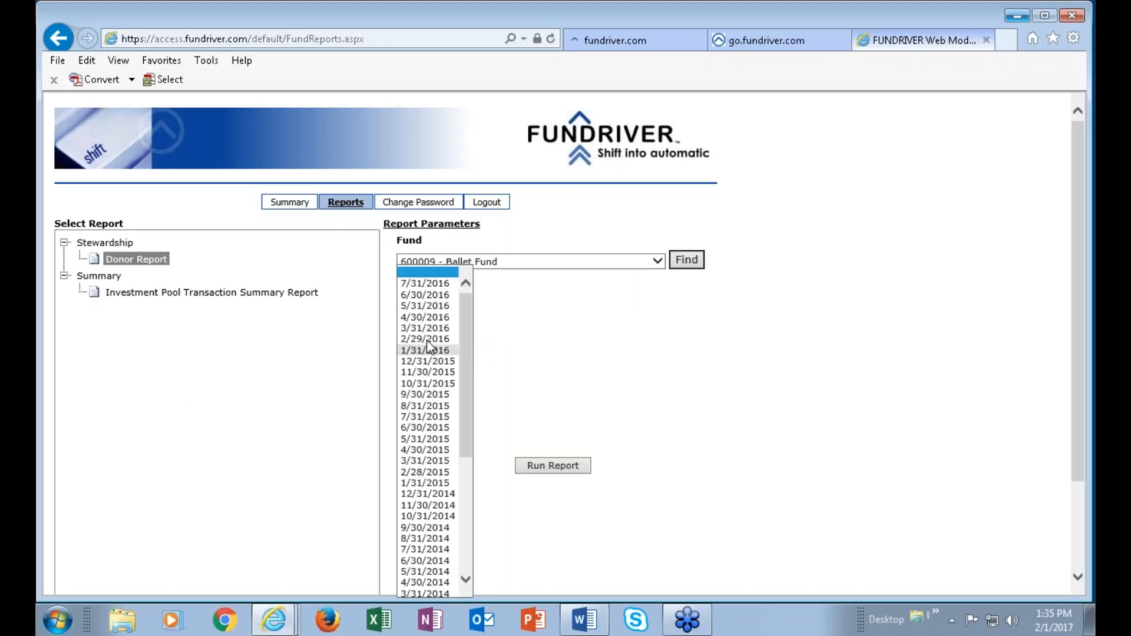
left_click(433, 286)
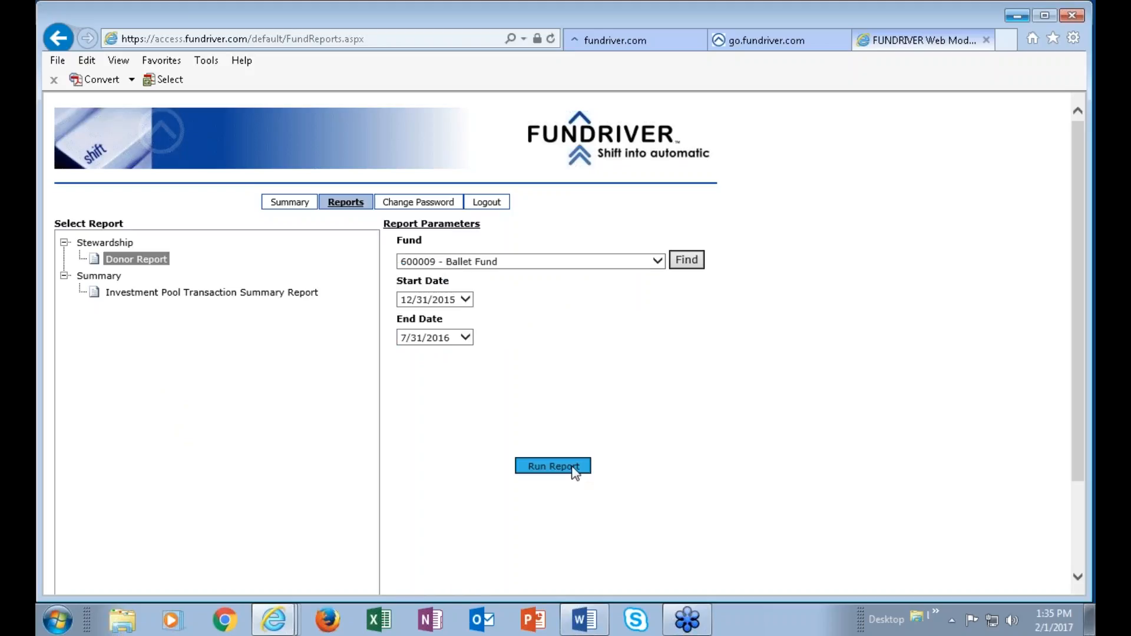
left_click(549, 466)
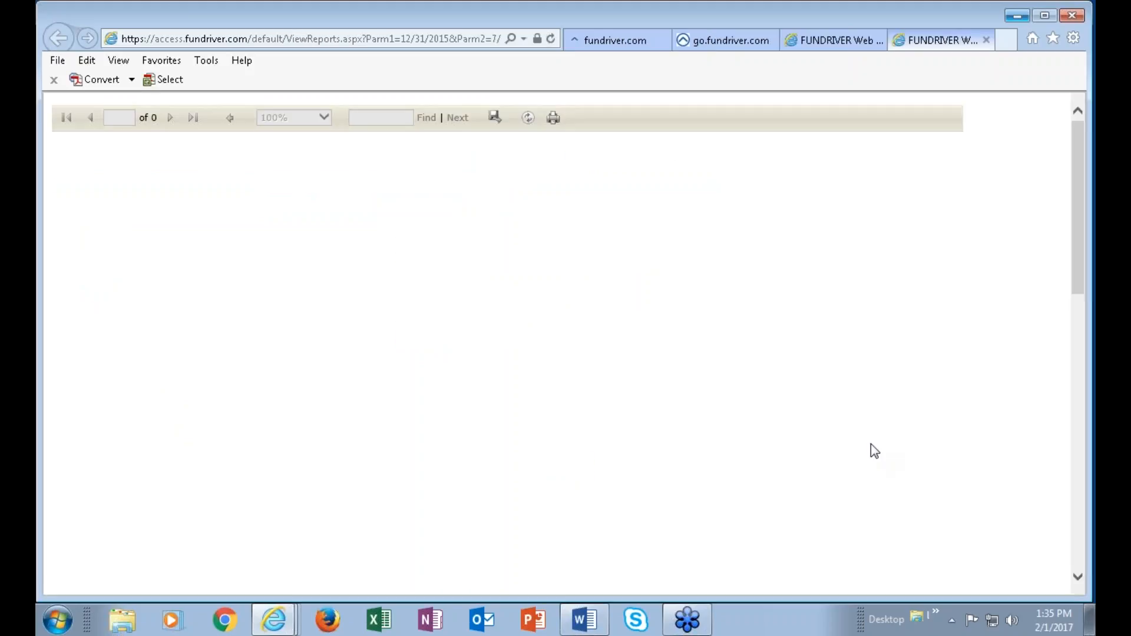
- Review the generated donor report's fund purpose and financial summary, and close the report
scroll(975, 440, "down", 6)
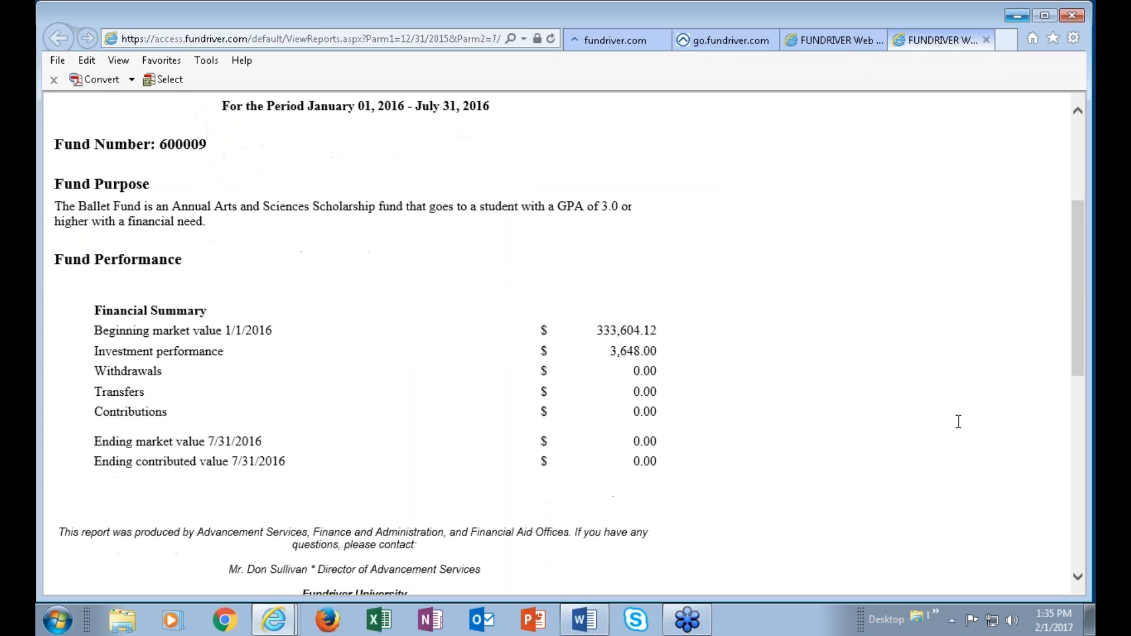
scroll(960, 419, "up", 6)
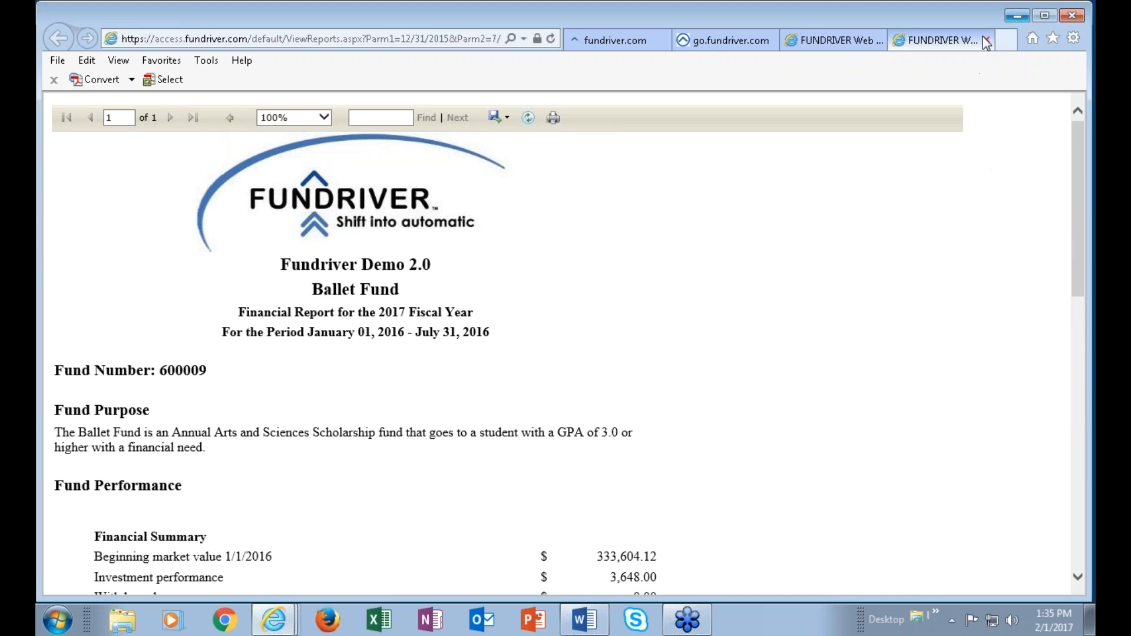
left_click(985, 41)
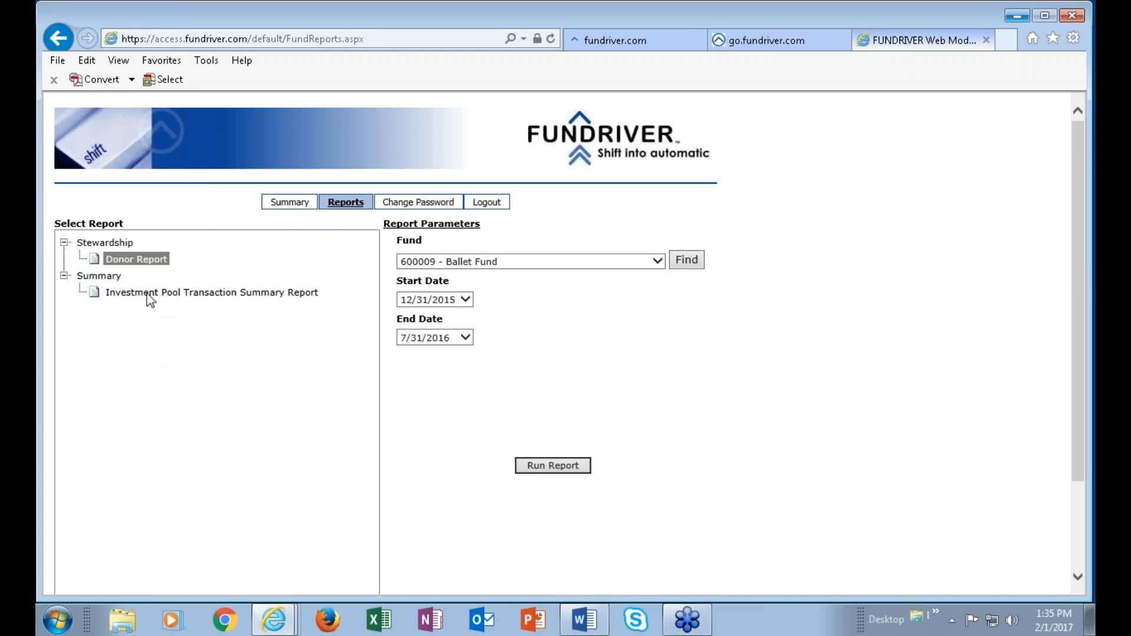
- Run the Investment Pool Transaction Summary Report with start date 6/30/2016 and end date 7/31/2016, and close its output
left_click(226, 292)
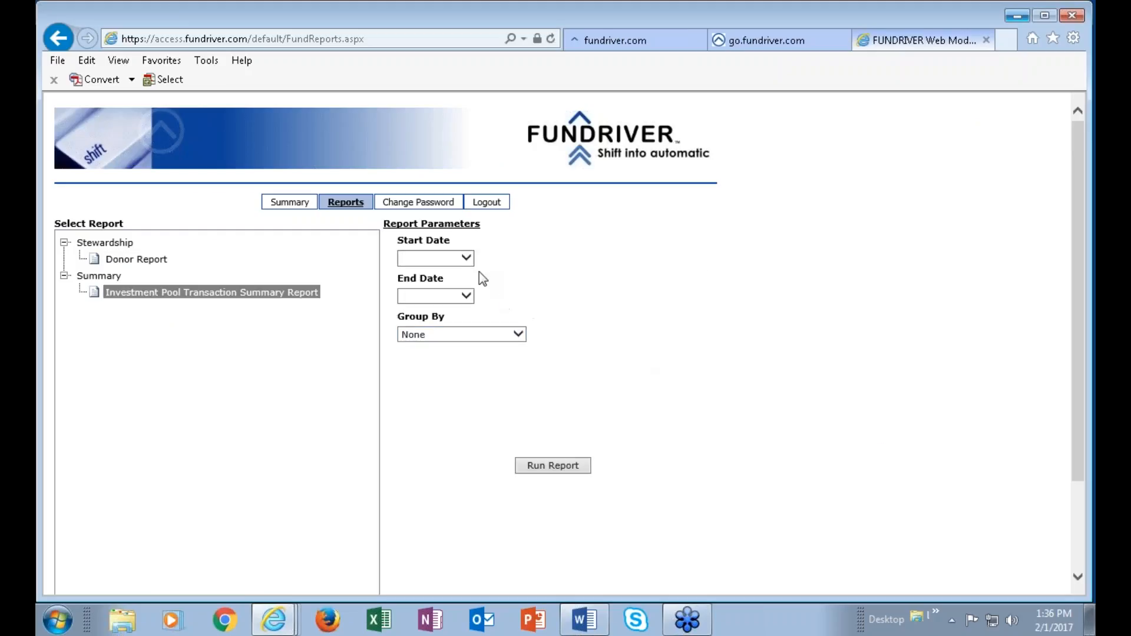
left_click(466, 259)
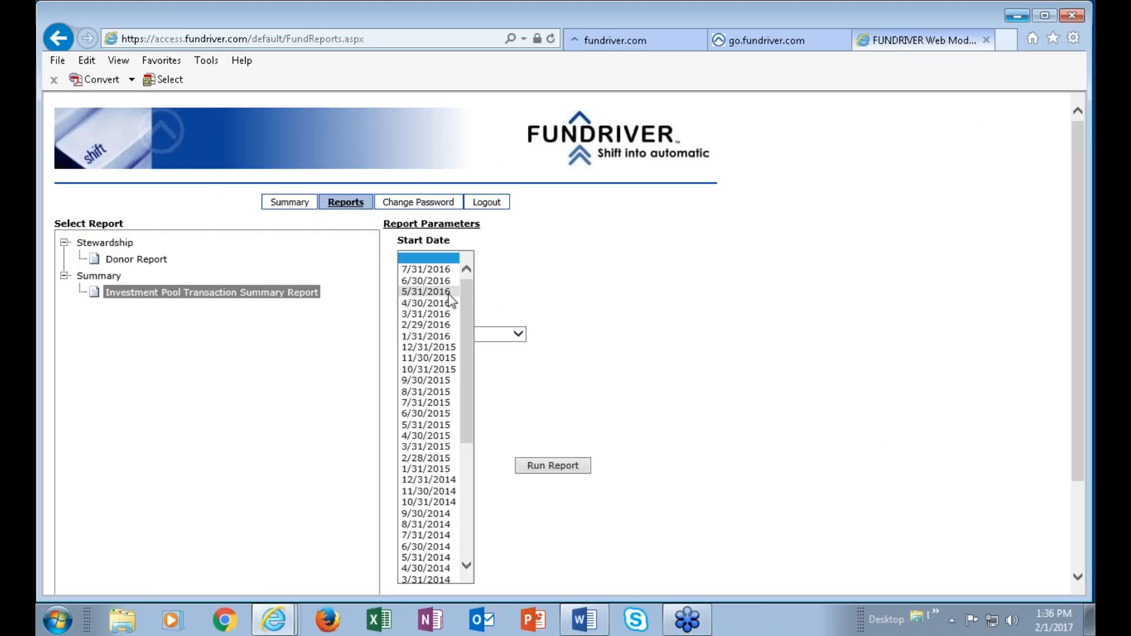
left_click(448, 281)
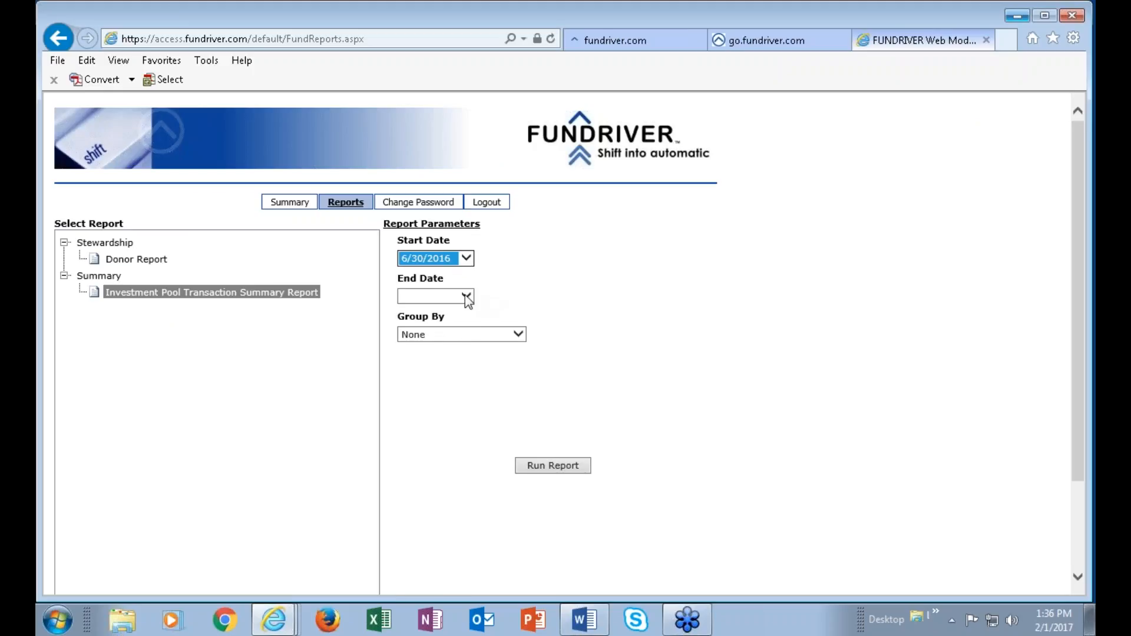
left_click(465, 294)
left_click(427, 285)
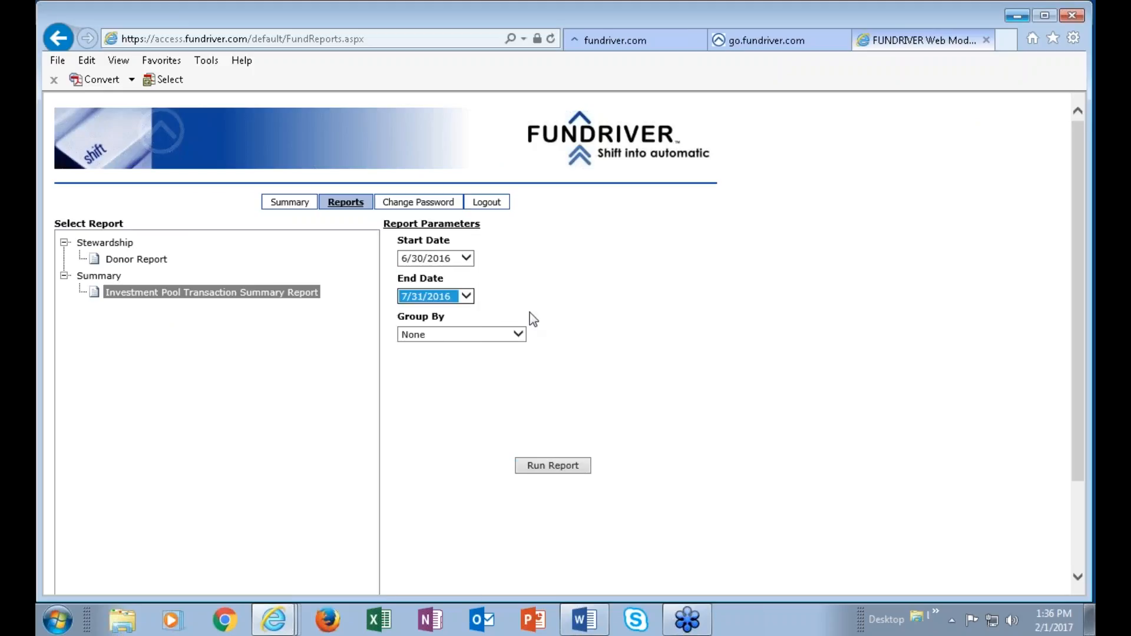
left_click(561, 466)
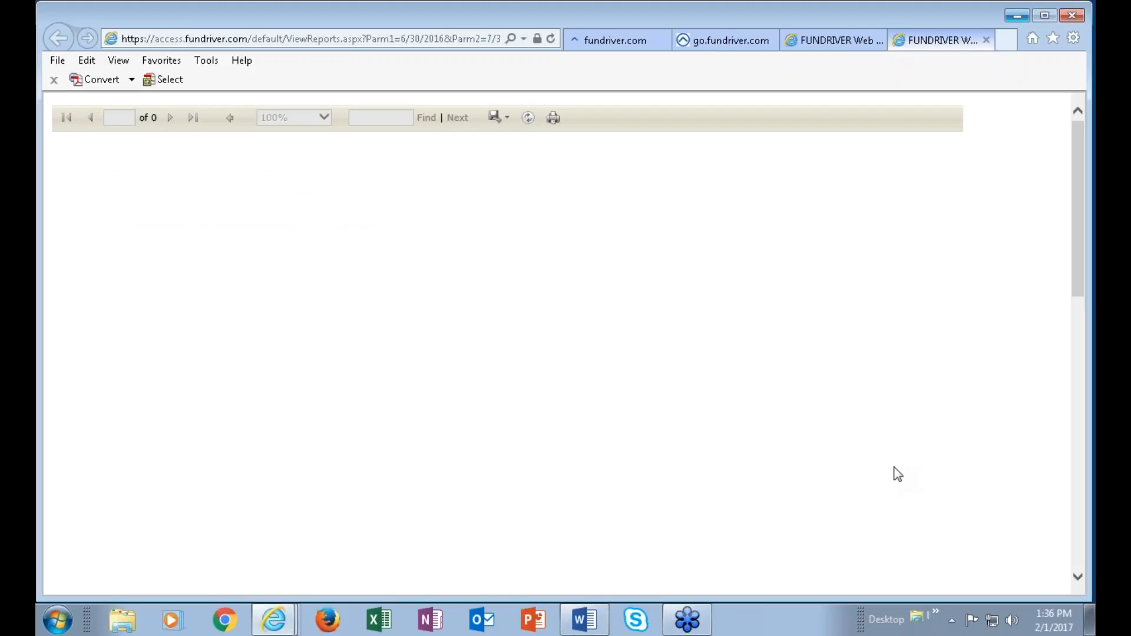
left_click(986, 39)
- Rerun the Investment Pool Transaction Summary Report with start date 5/31/2016 and end date 6/30/2016
left_click(466, 258)
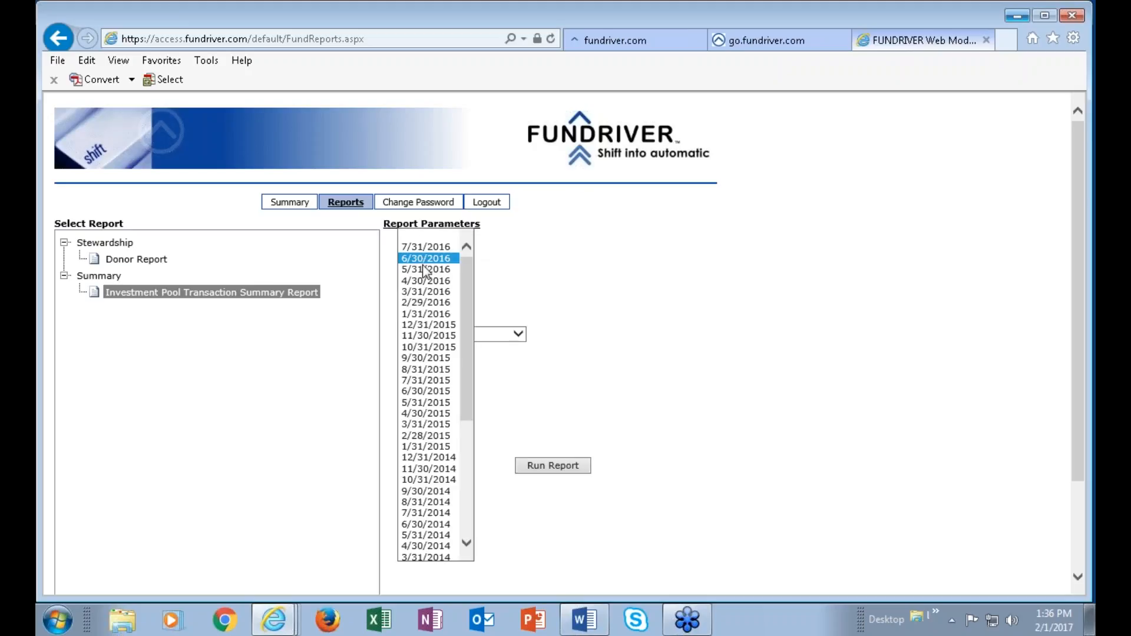
left_click(425, 268)
left_click(466, 297)
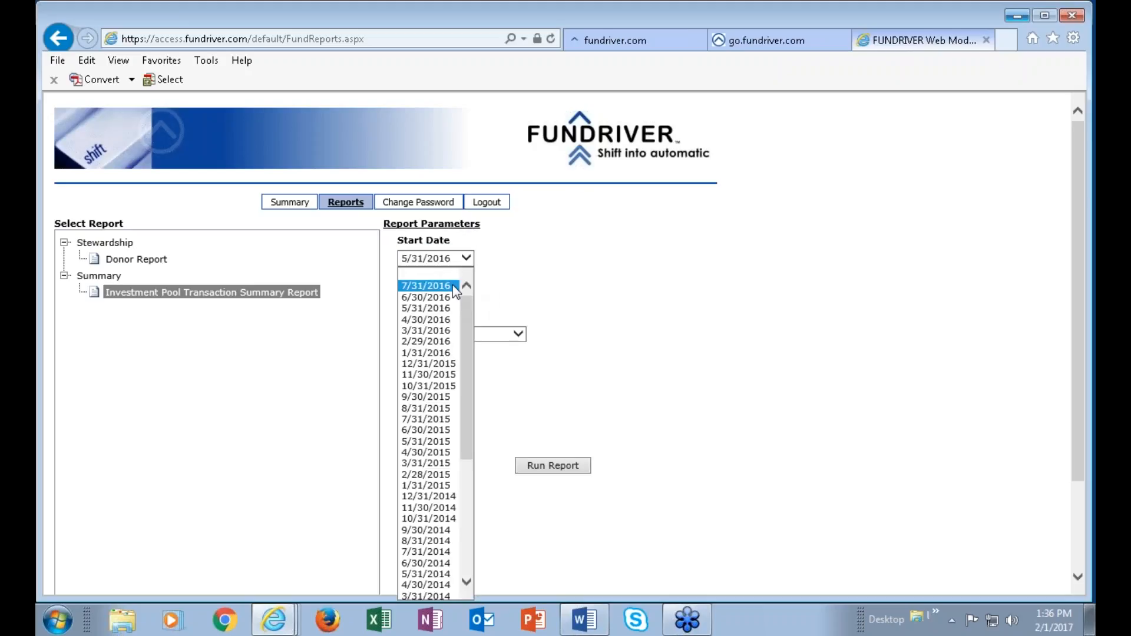
left_click(427, 285)
left_click(551, 466)
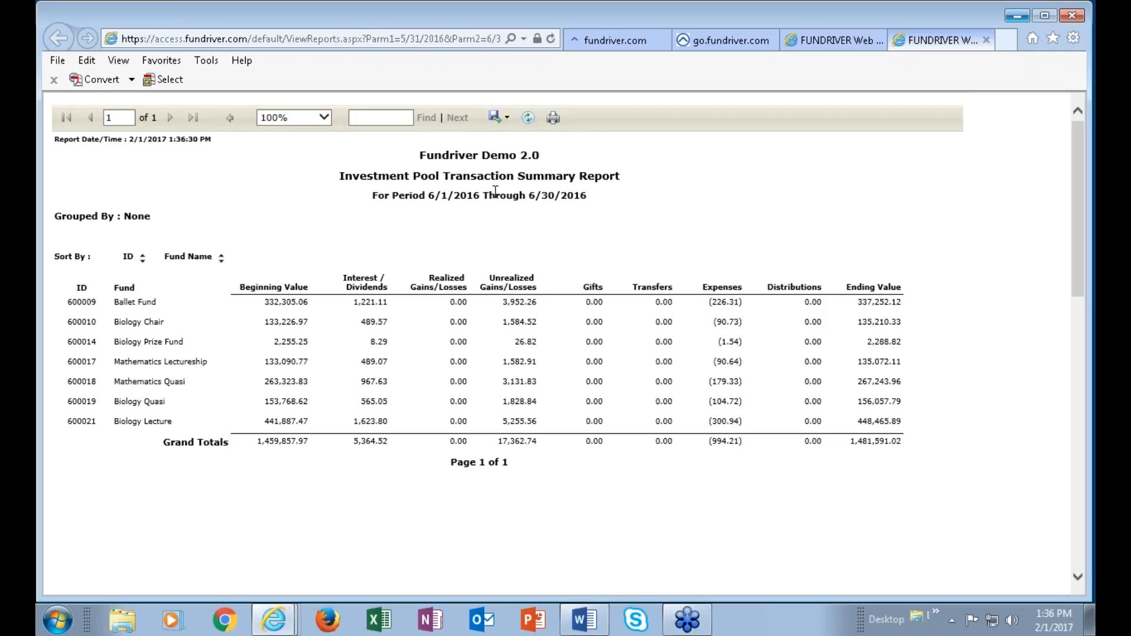
- Check the export formats and print option offered for the transaction summary report, and close the report
left_click(506, 121)
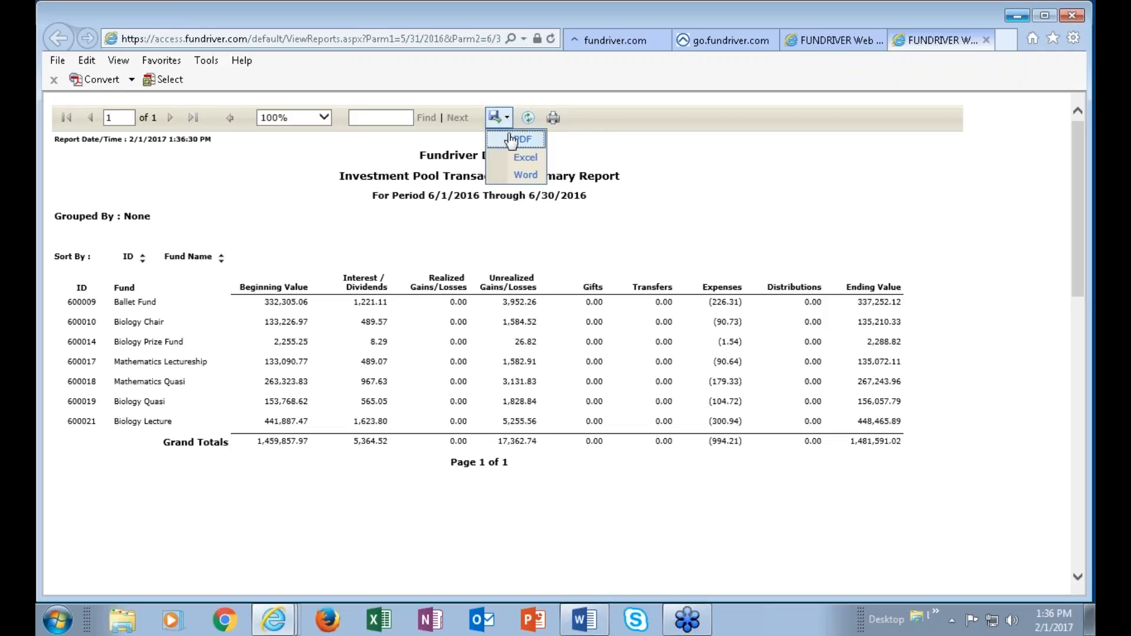
left_click(587, 155)
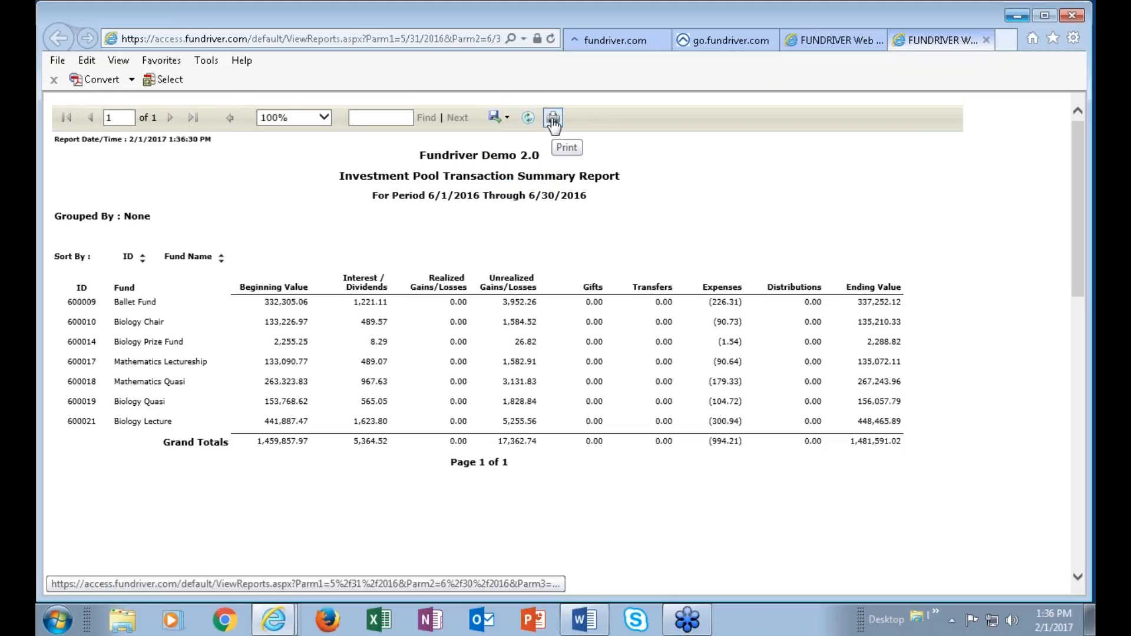
left_click(985, 39)
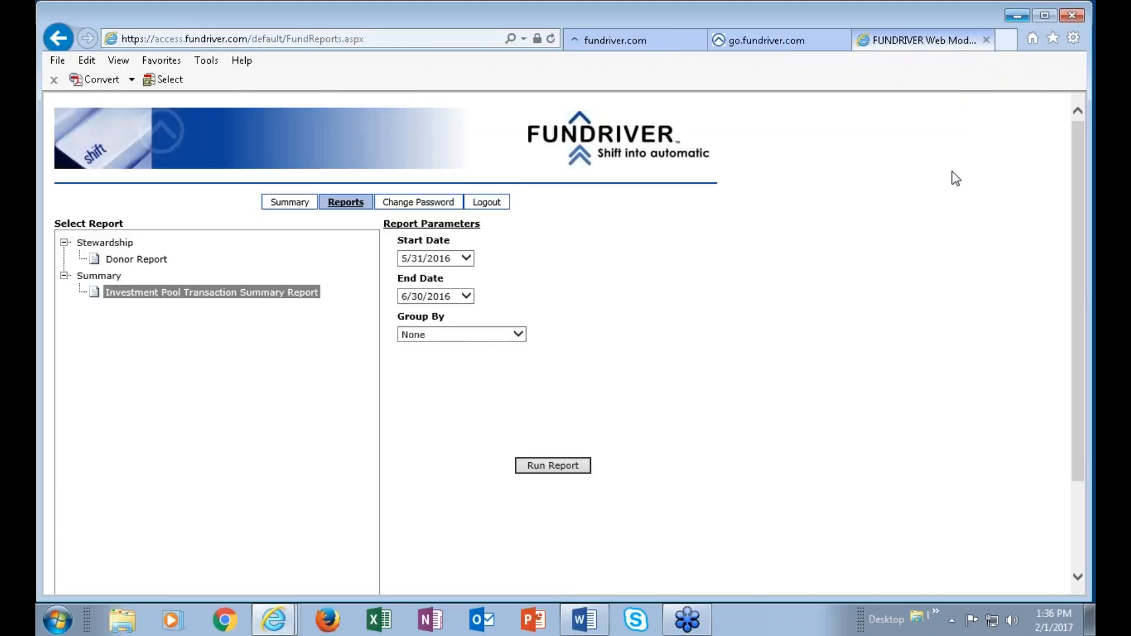
- Return to the Fund Summary page, and close the department module and the Department Users administration page
left_click(290, 203)
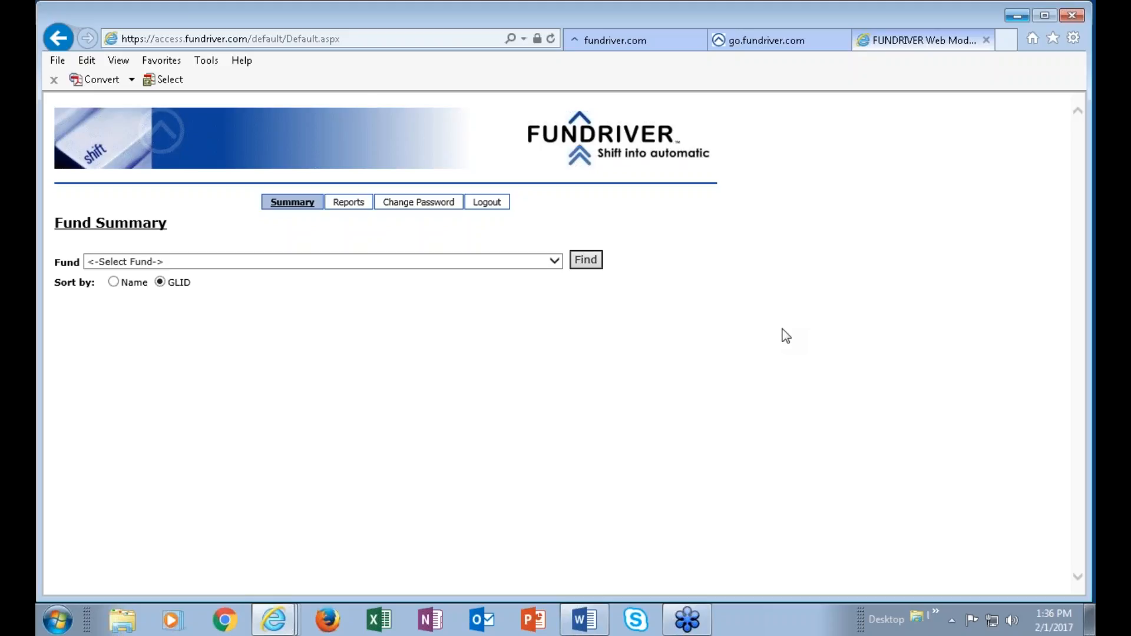
left_click(987, 40)
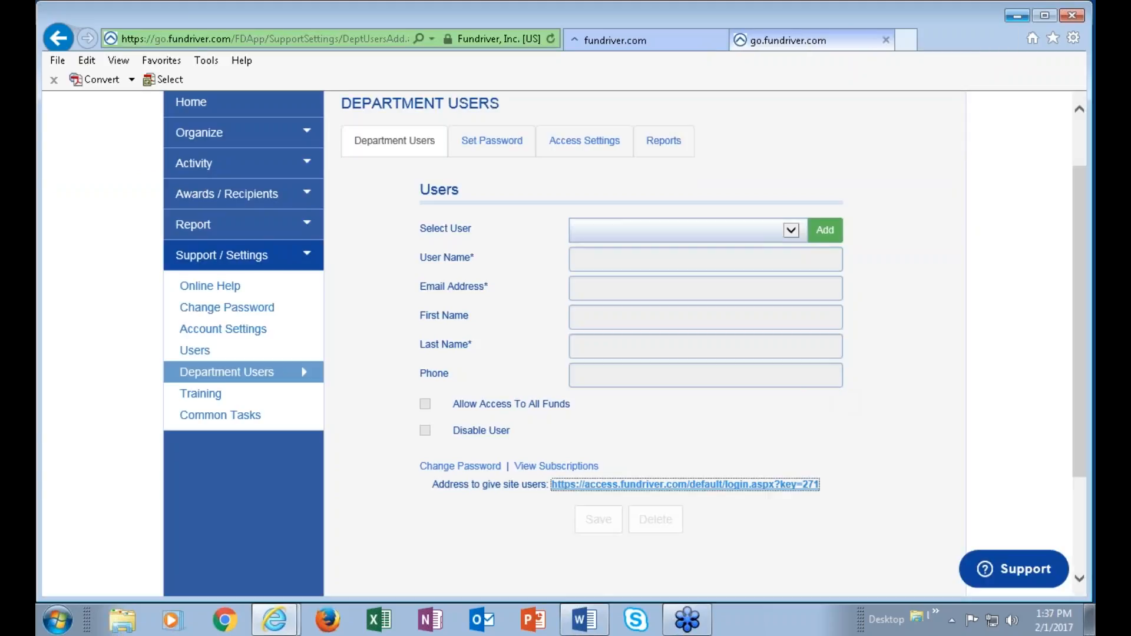
scroll(877, 423, "up", 2)
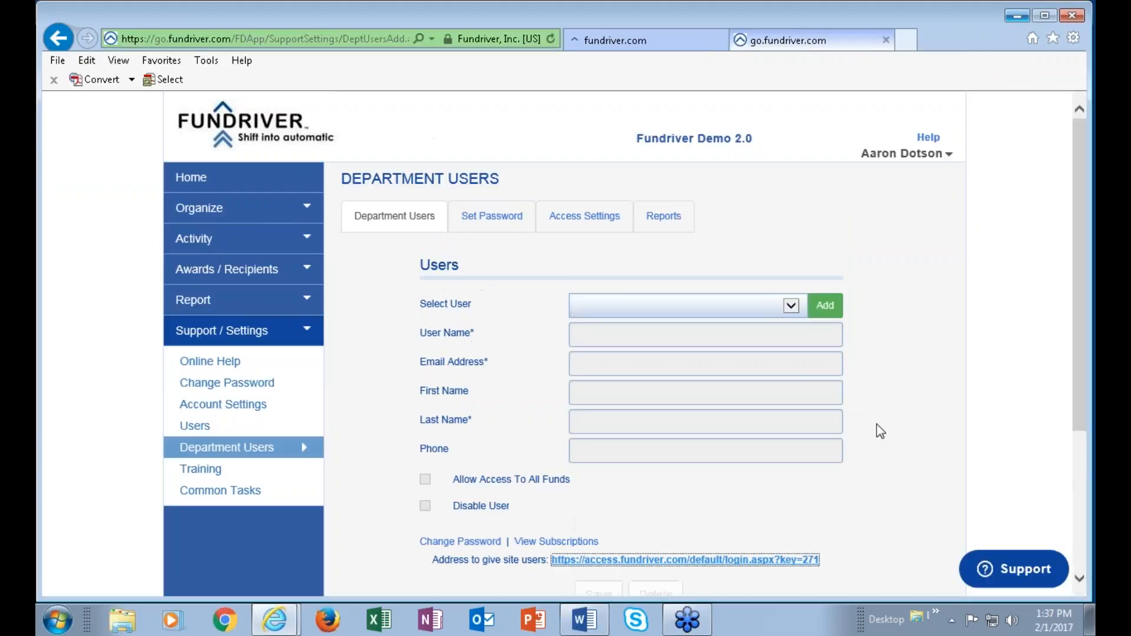
left_click(886, 40)
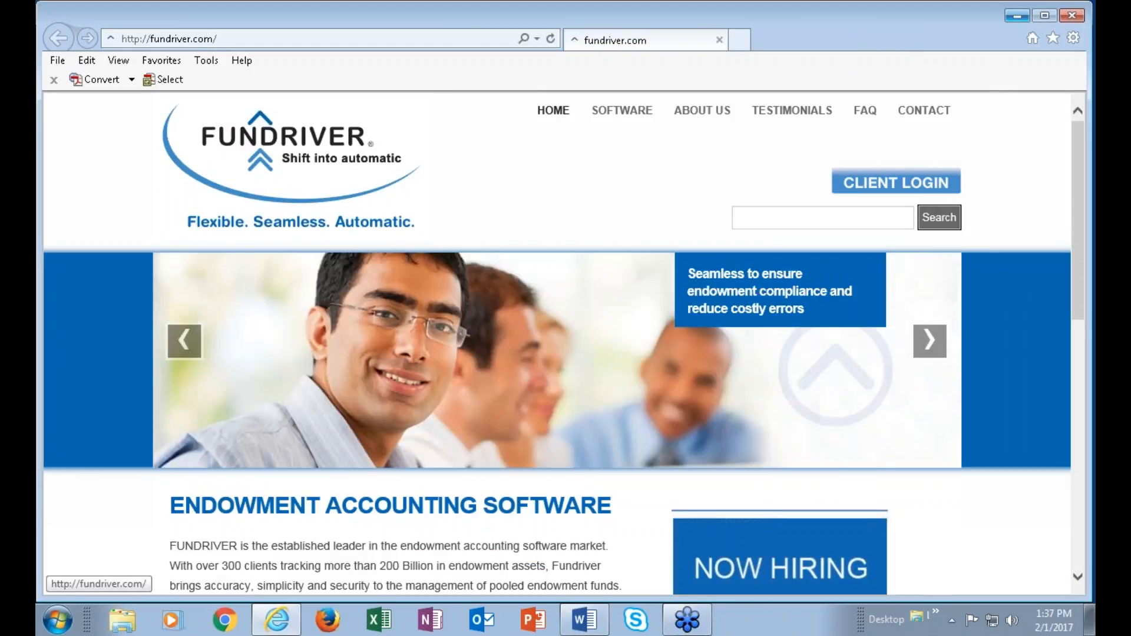
- Open the Contact page of the Fundriver website and look over the contact details and inquiry form
left_click(937, 122)
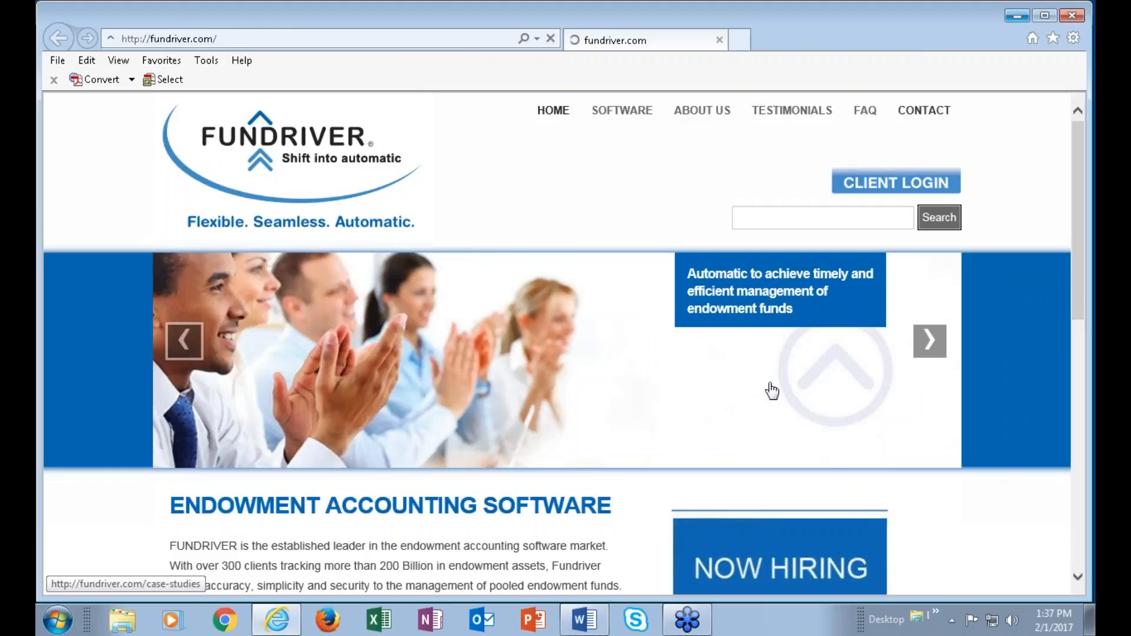
scroll(574, 407, "down", 2)
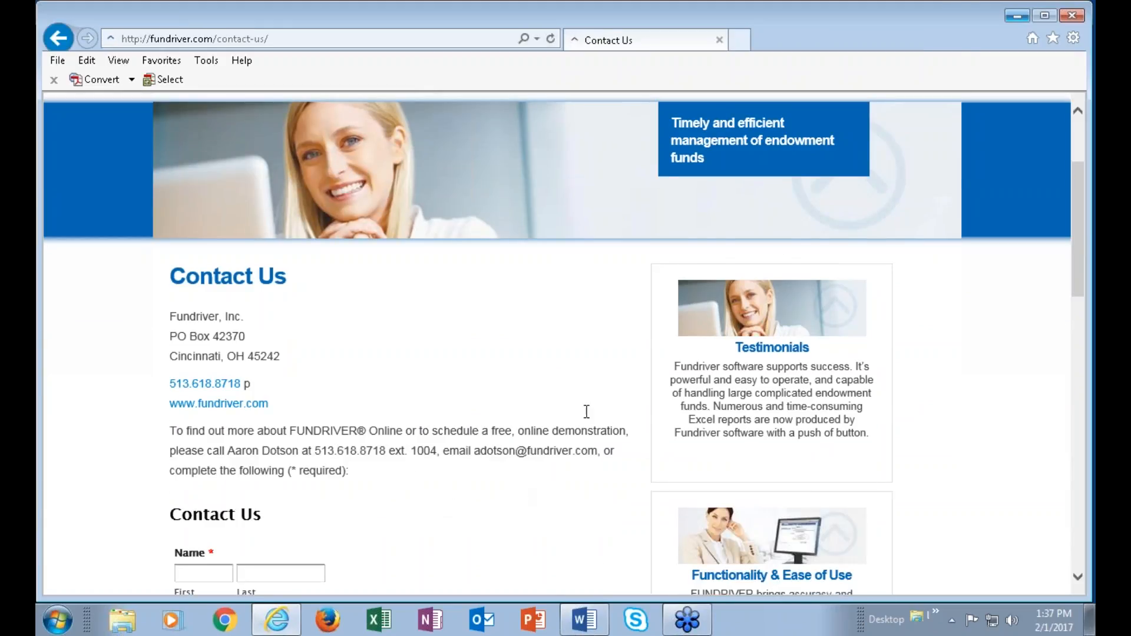
scroll(515, 472, "down", 4)
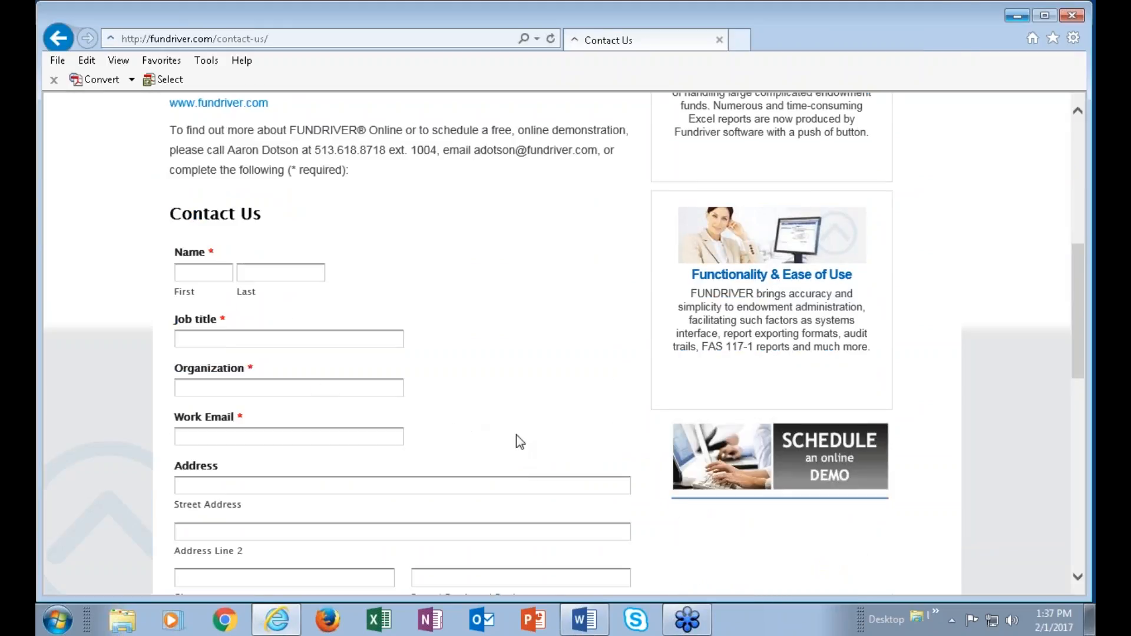
scroll(518, 440, "up", 6)
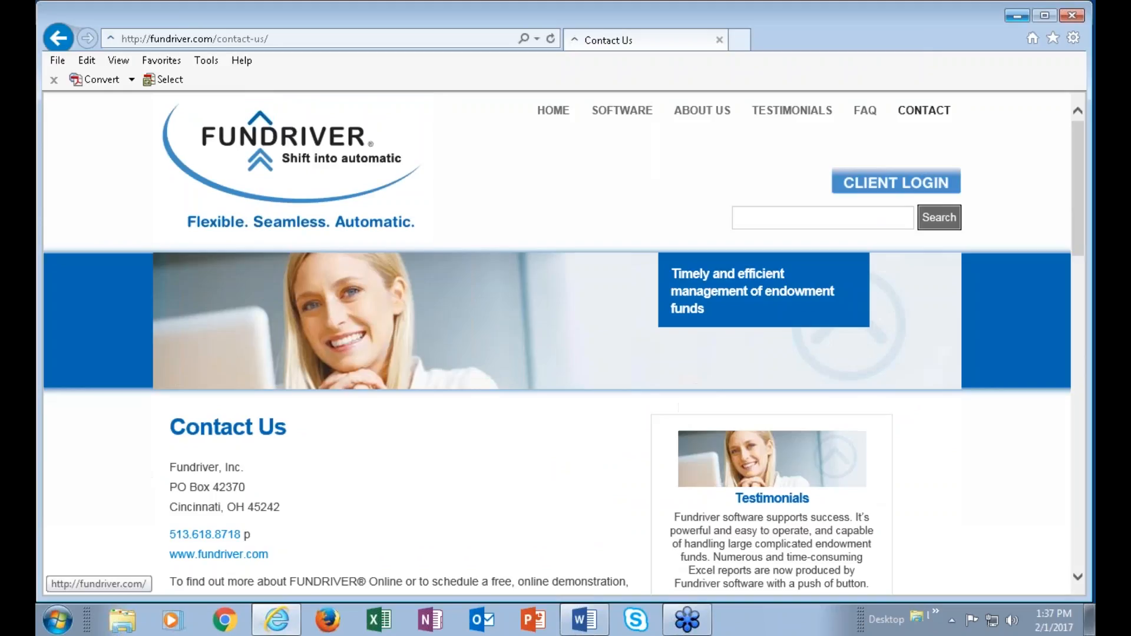
left_click(1084, 36)
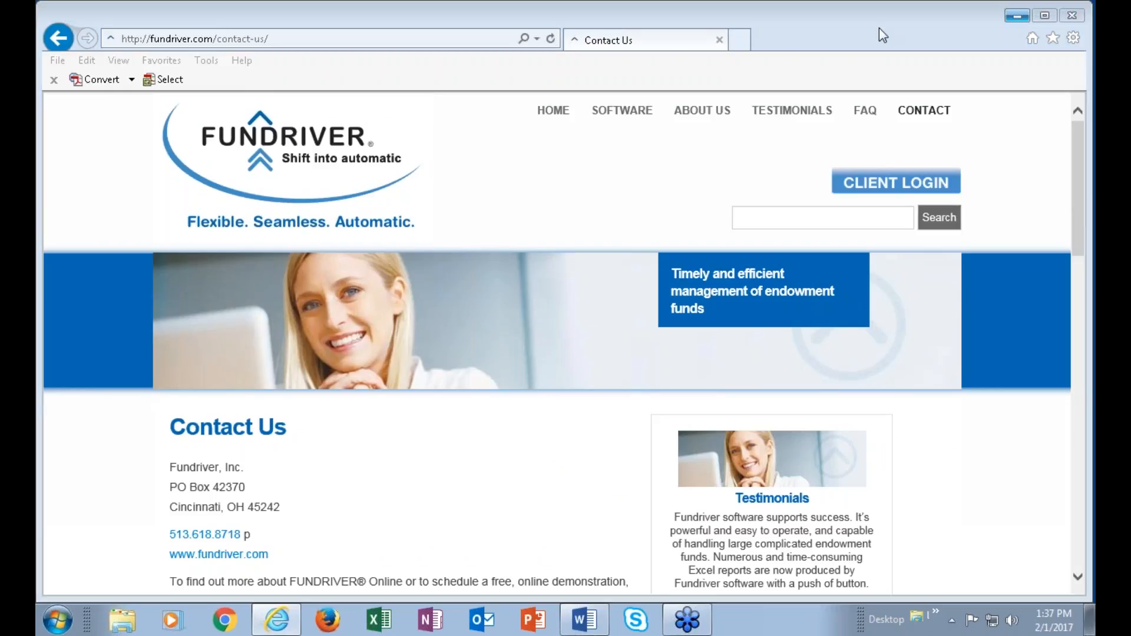
left_click(1090, 16)
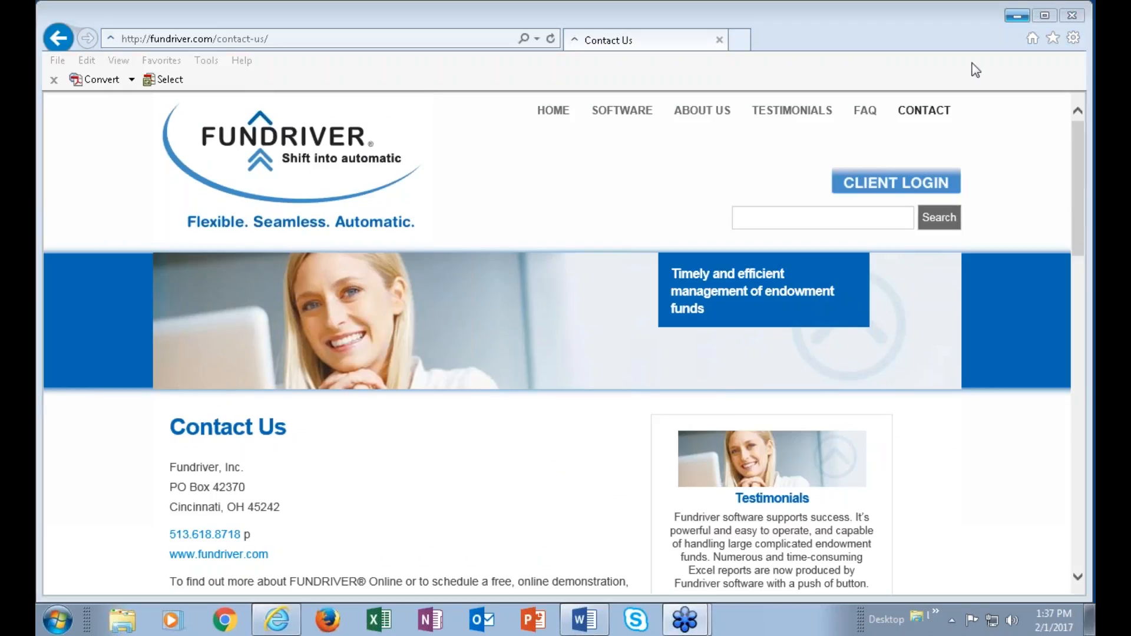